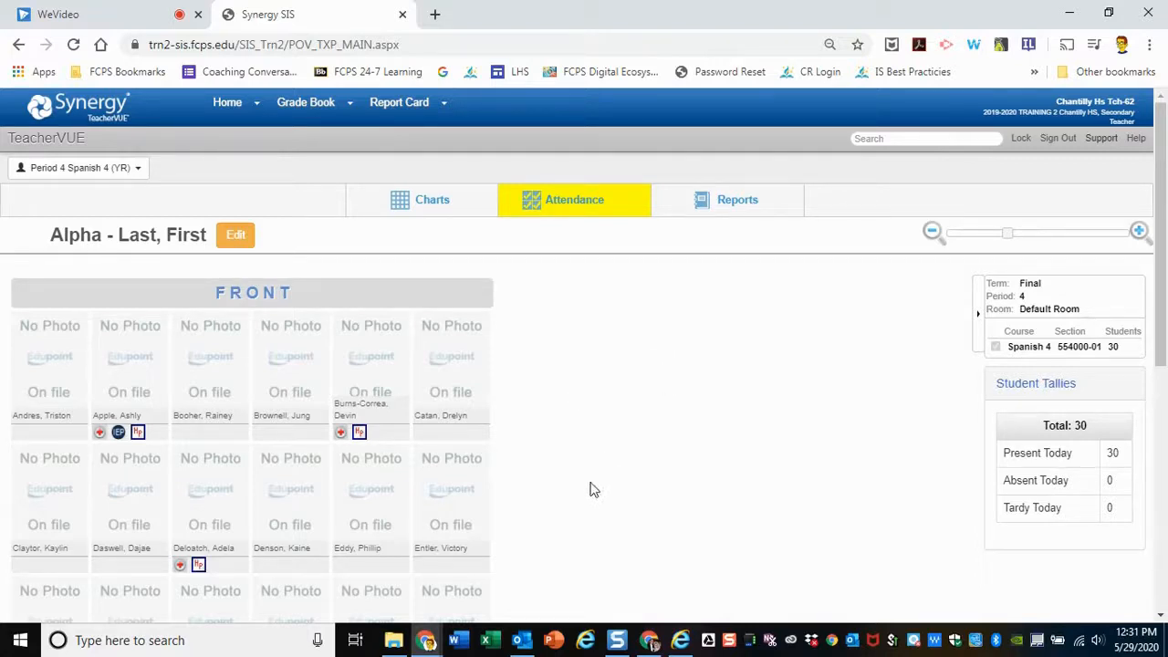
Open the form to log a contact for the student in the last seat of the second row
{"action": "left_click", "coordinate": [452, 481]}
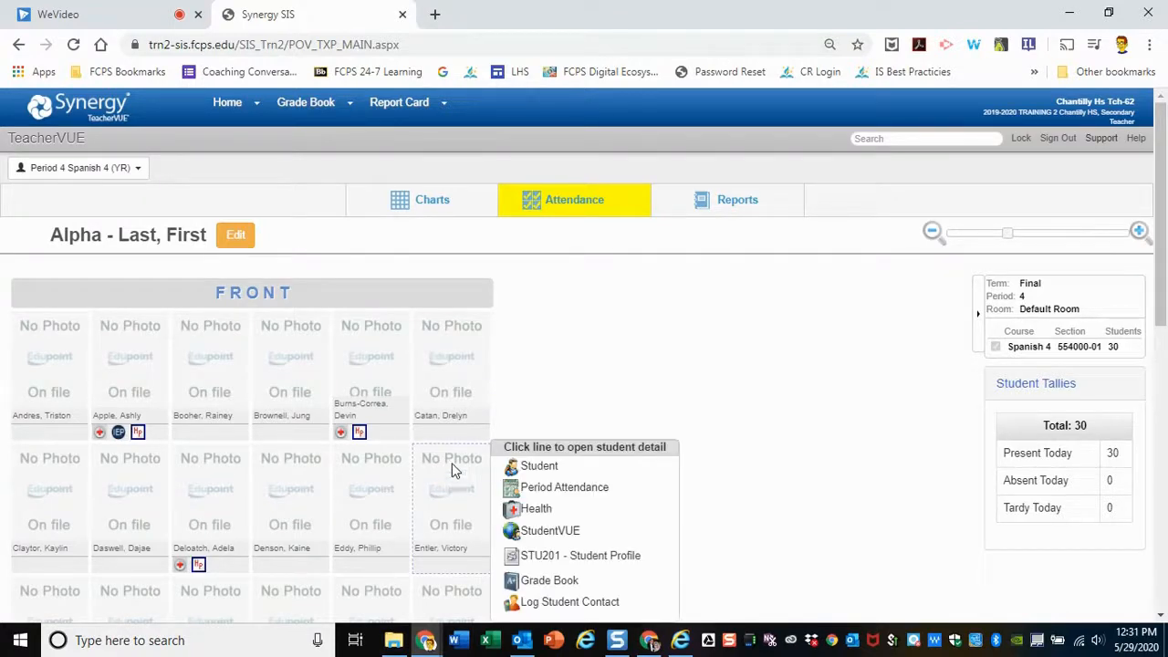
{"action": "scroll", "coordinate": [452, 462], "scroll_direction": "down", "scroll_amount": 1}
{"action": "scroll", "coordinate": [465, 445], "scroll_direction": "up", "scroll_amount": 1}
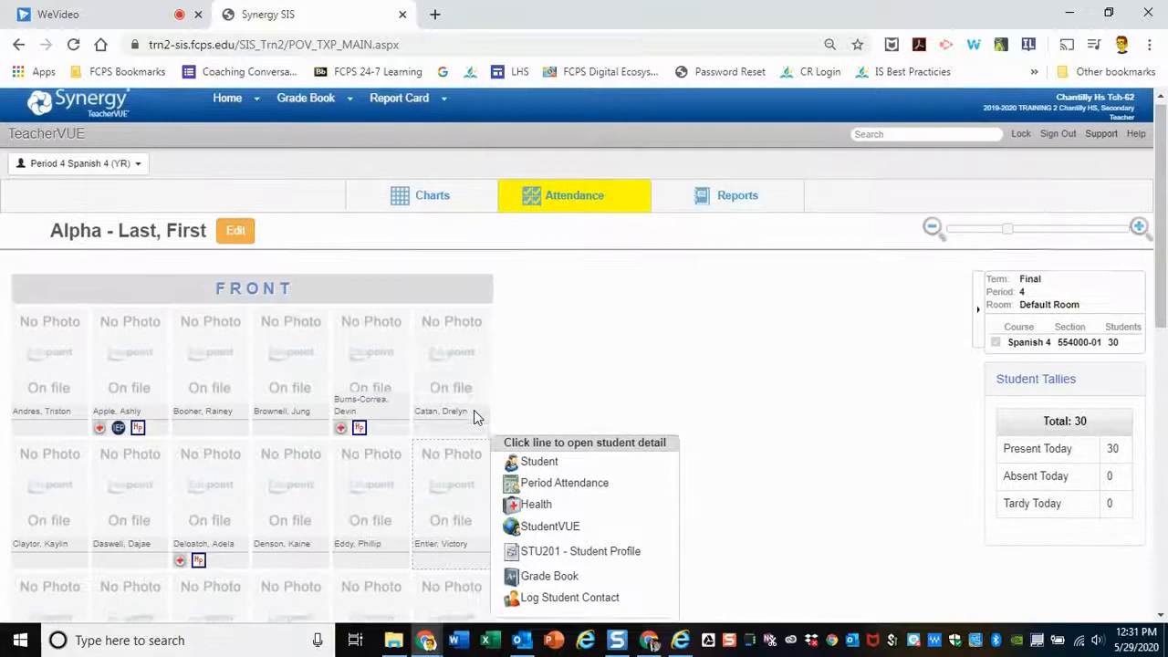
{"action": "scroll", "coordinate": [475, 334], "scroll_direction": "down", "scroll_amount": 2}
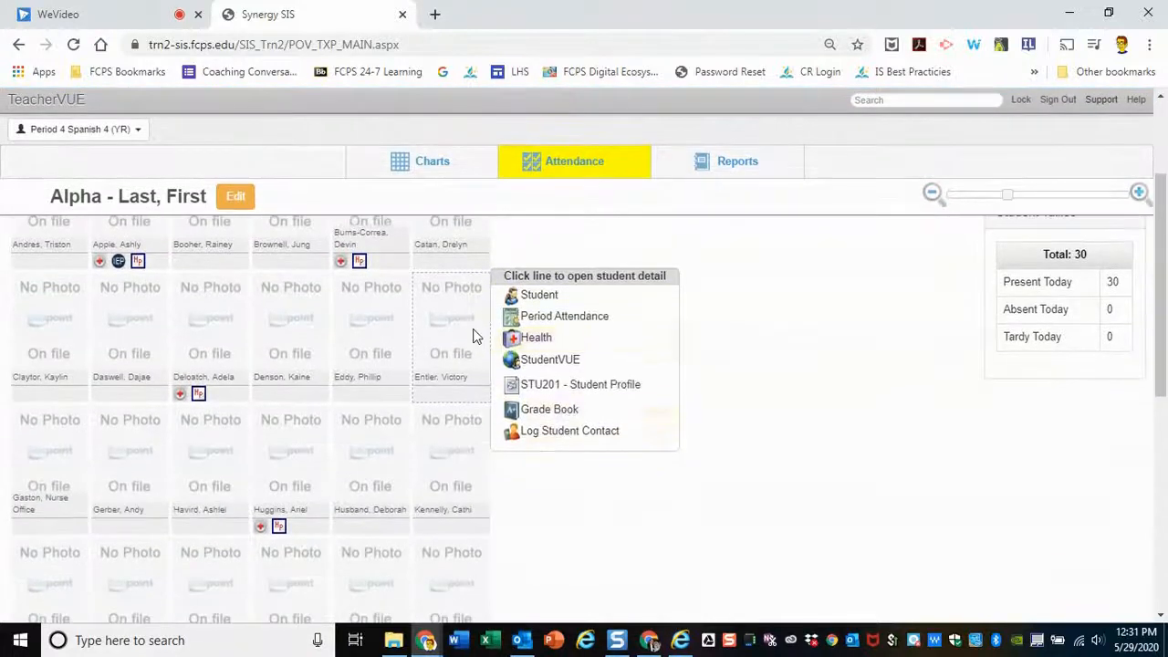
{"action": "left_click", "coordinate": [567, 437]}
Set the person contacted to Mother and the outcome to Made Contact
{"action": "left_click", "coordinate": [482, 200]}
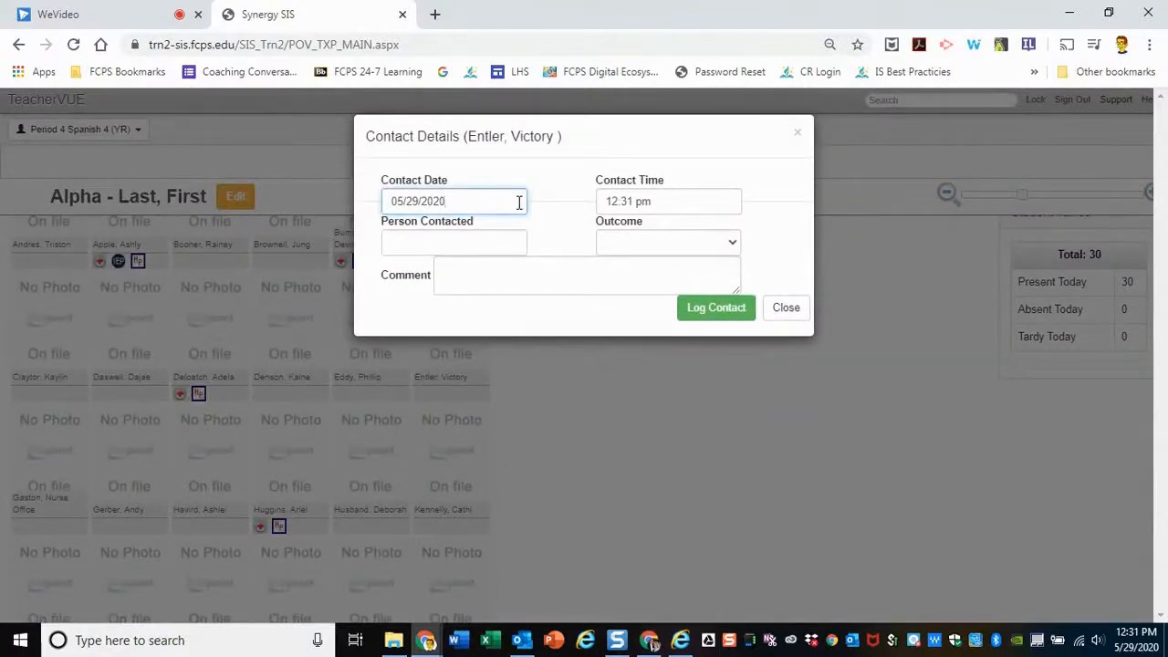
{"action": "left_click", "coordinate": [491, 245]}
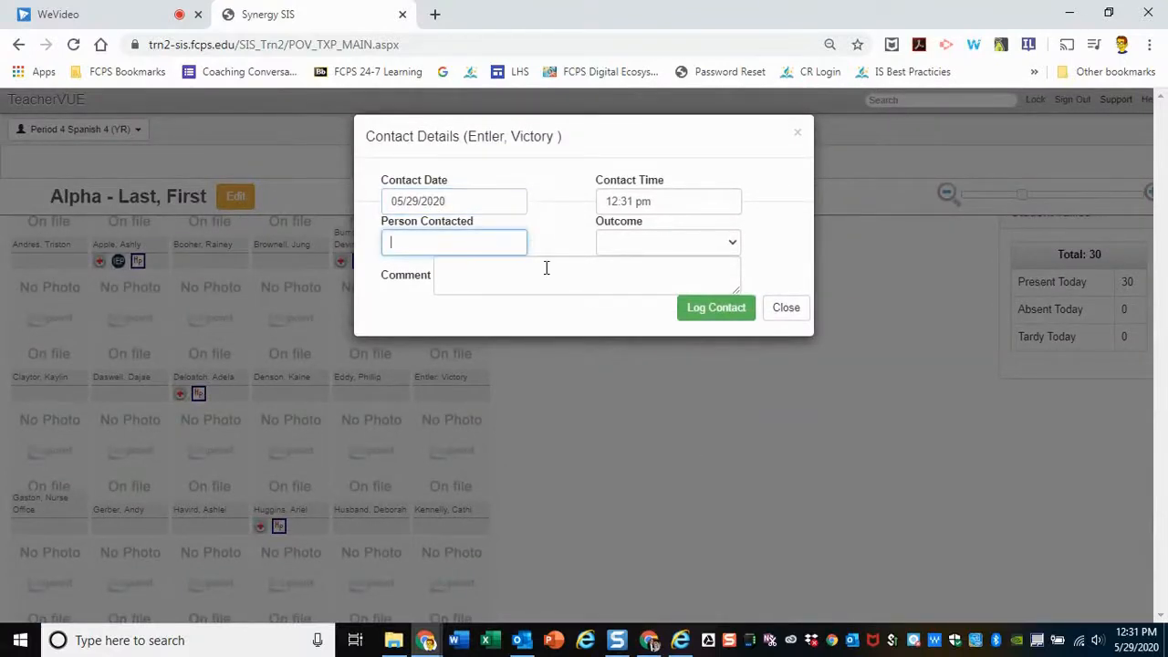
{"action": "type", "text": "Mother"}
{"action": "left_click", "coordinate": [726, 245]}
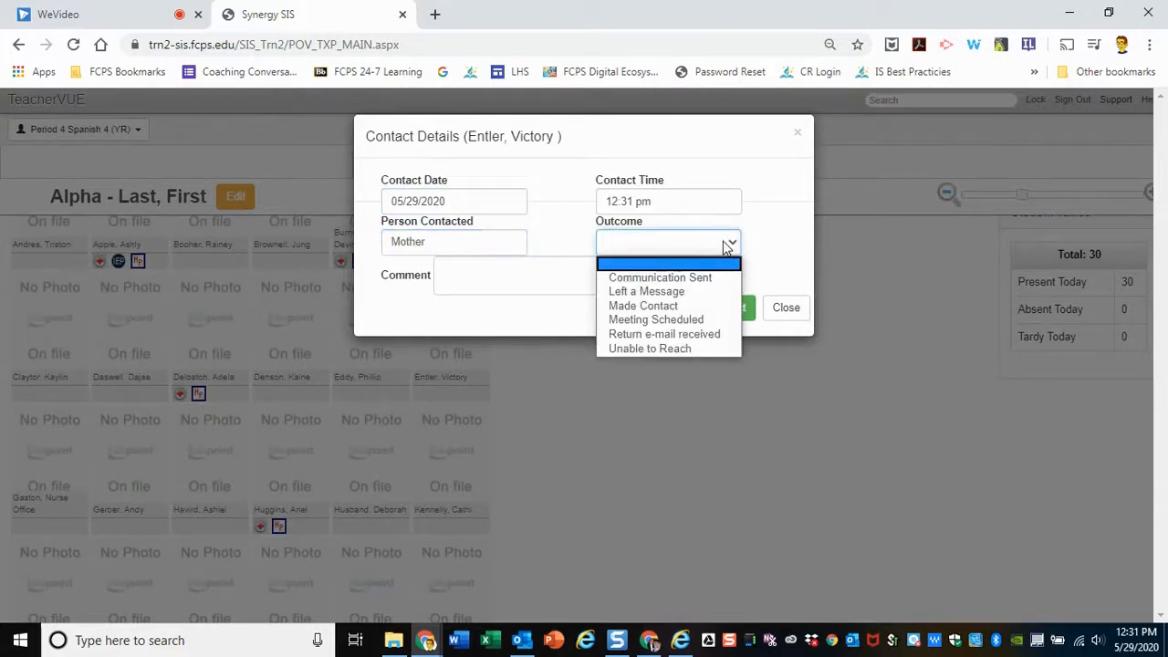
{"action": "left_click", "coordinate": [699, 308]}
Add the comment "Called mom about student's grade. She said she will make him do more work." and log the contact
{"action": "left_click", "coordinate": [528, 280]}
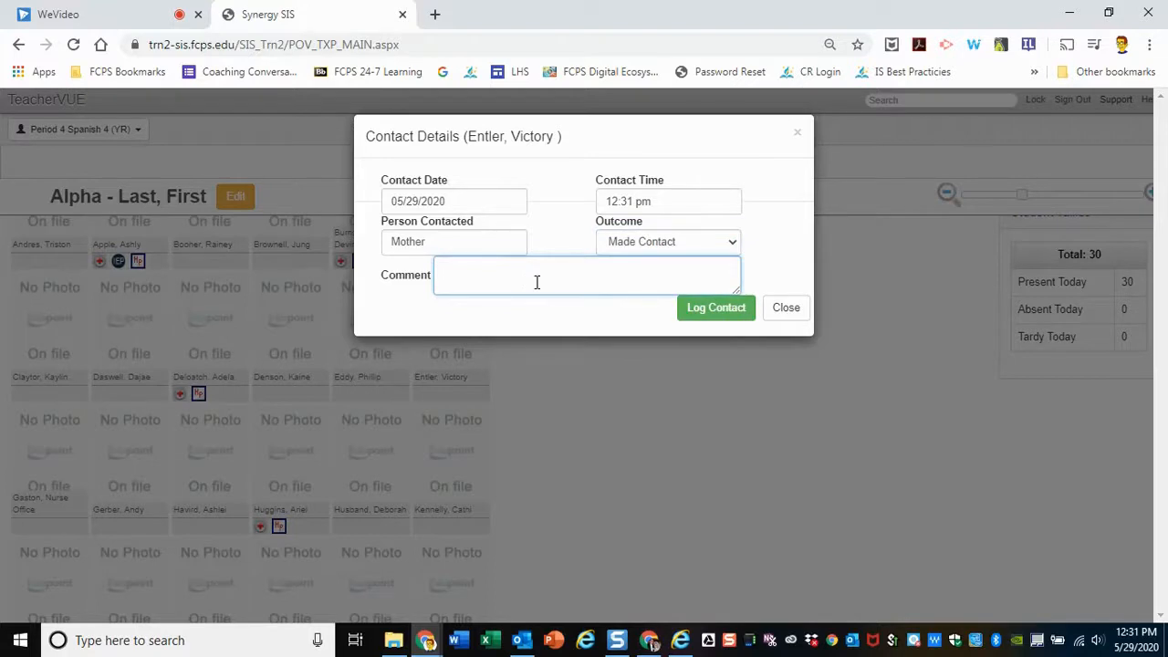
{"action": "type", "text": "Called mom about sttdu"}
{"action": "type", "text": "'s grade. She said she will make him do more work."}
{"action": "left_click", "coordinate": [701, 310]}
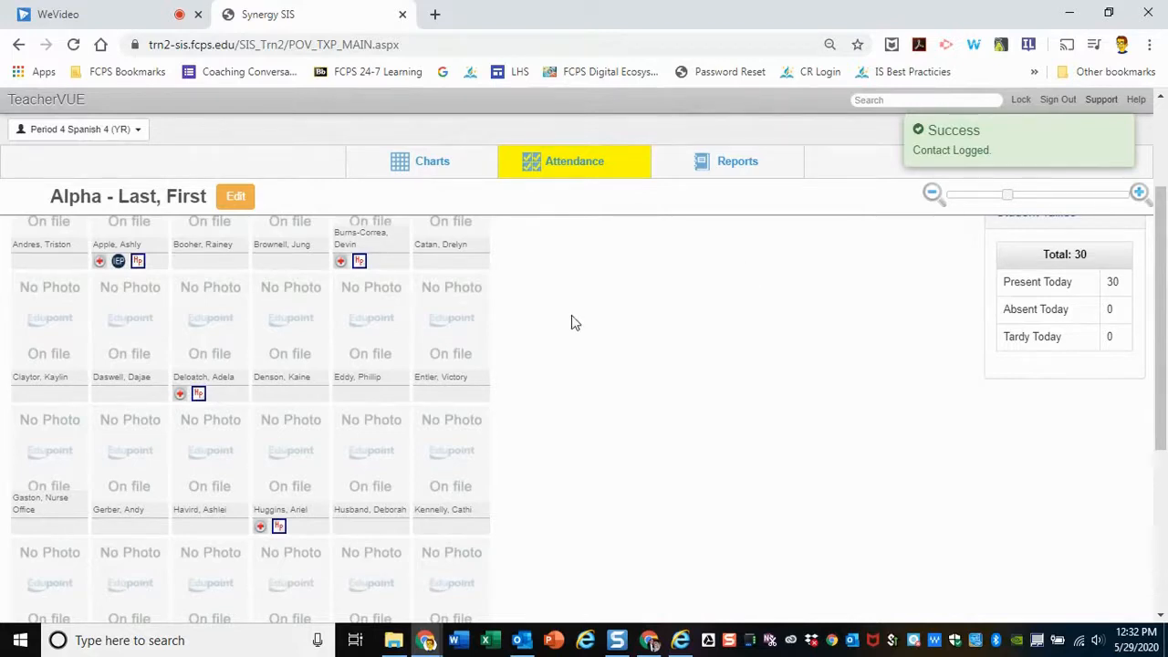
View the same student's detail record with demographics and phone numbers, and close it
{"action": "mouse_move", "coordinate": [480, 315]}
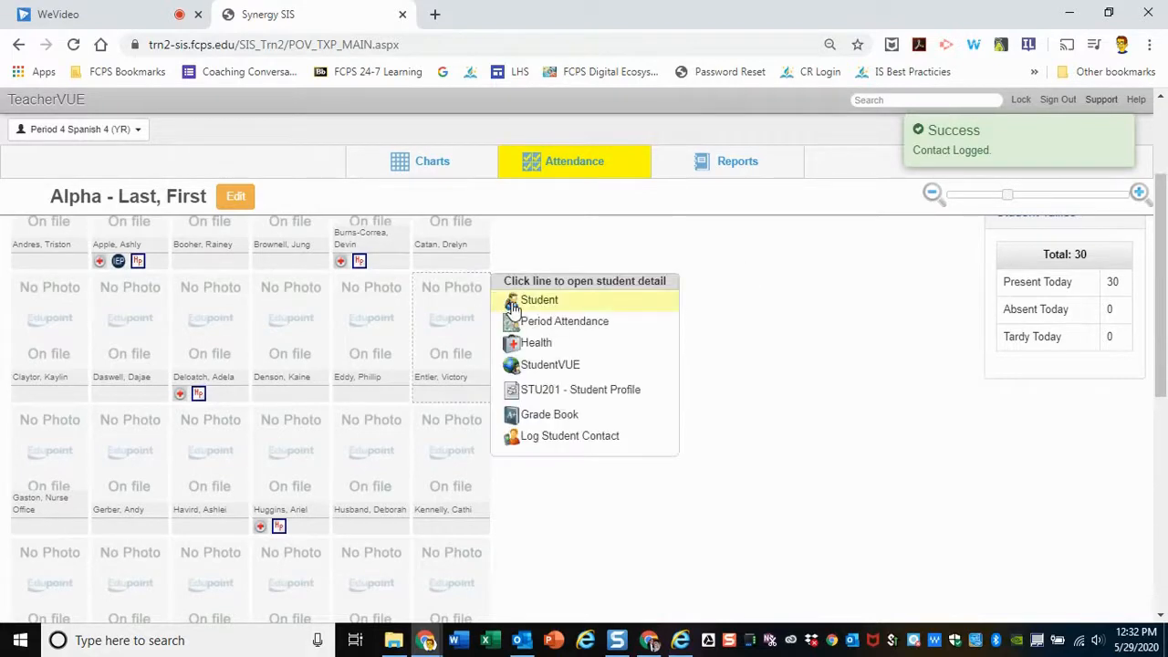
{"action": "left_click", "coordinate": [513, 304]}
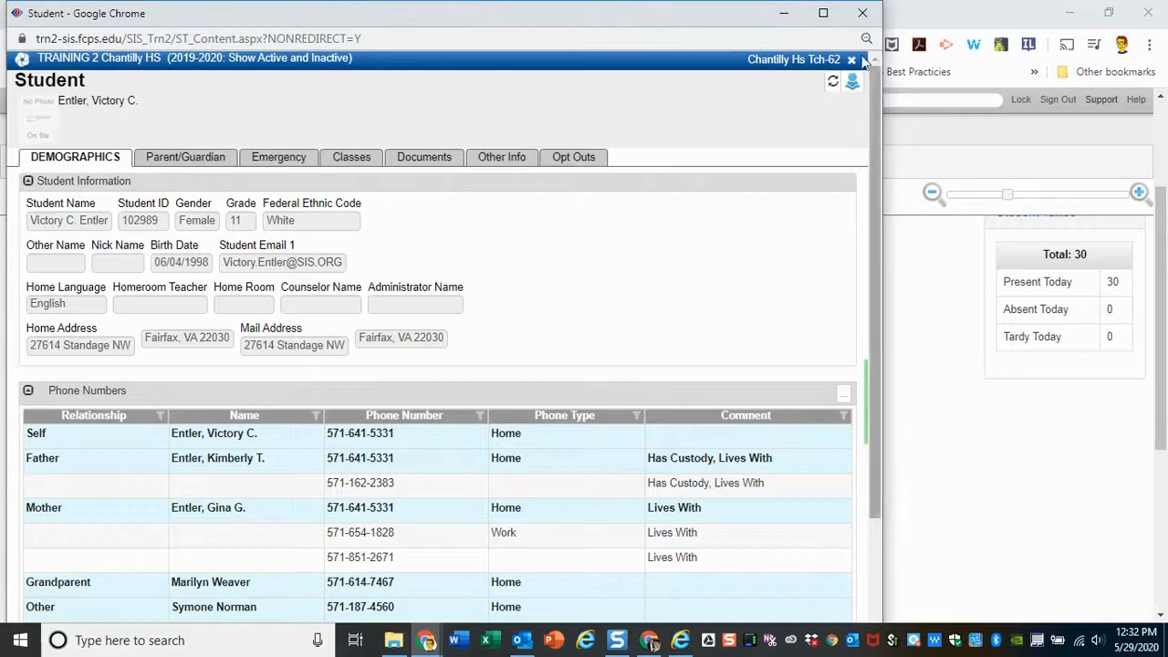
{"action": "left_click", "coordinate": [863, 13]}
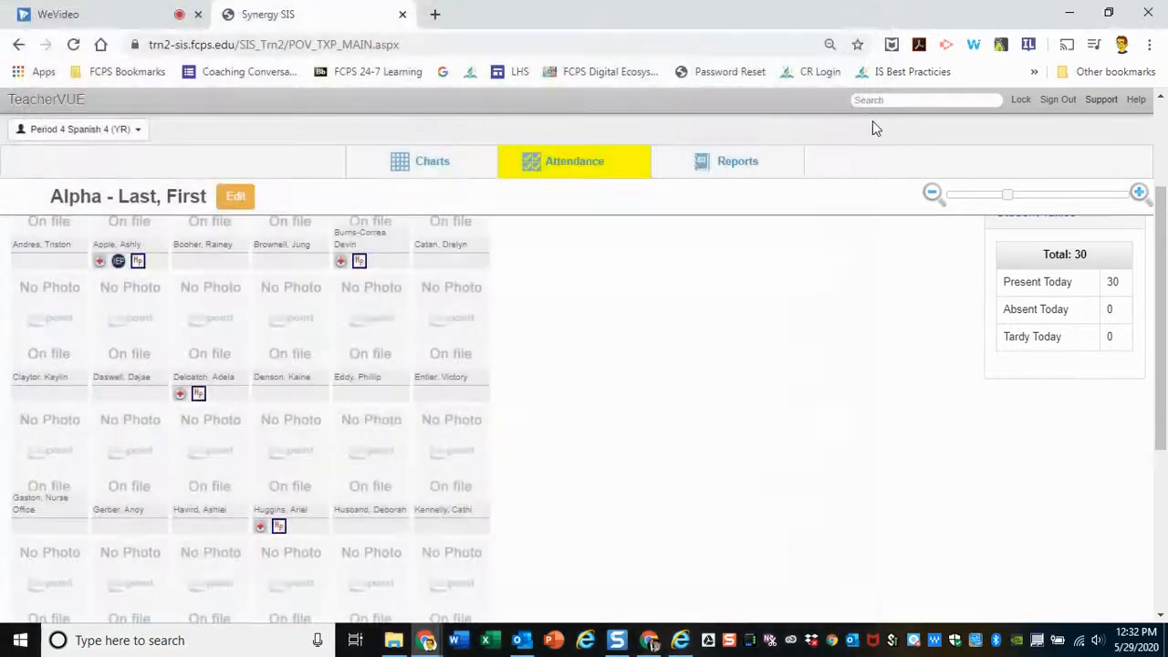
Run the U-STU4006 Student Contact Log List report as a PDF and return to the class seating chart
{"action": "left_click", "coordinate": [759, 161]}
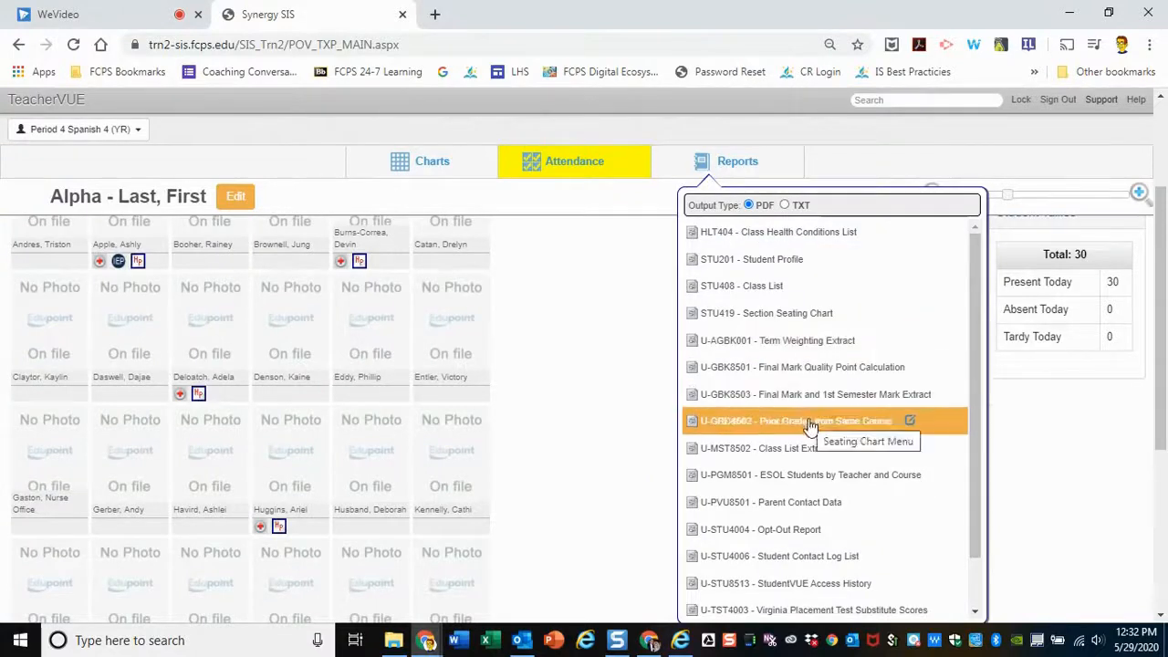
{"action": "left_click", "coordinate": [822, 556]}
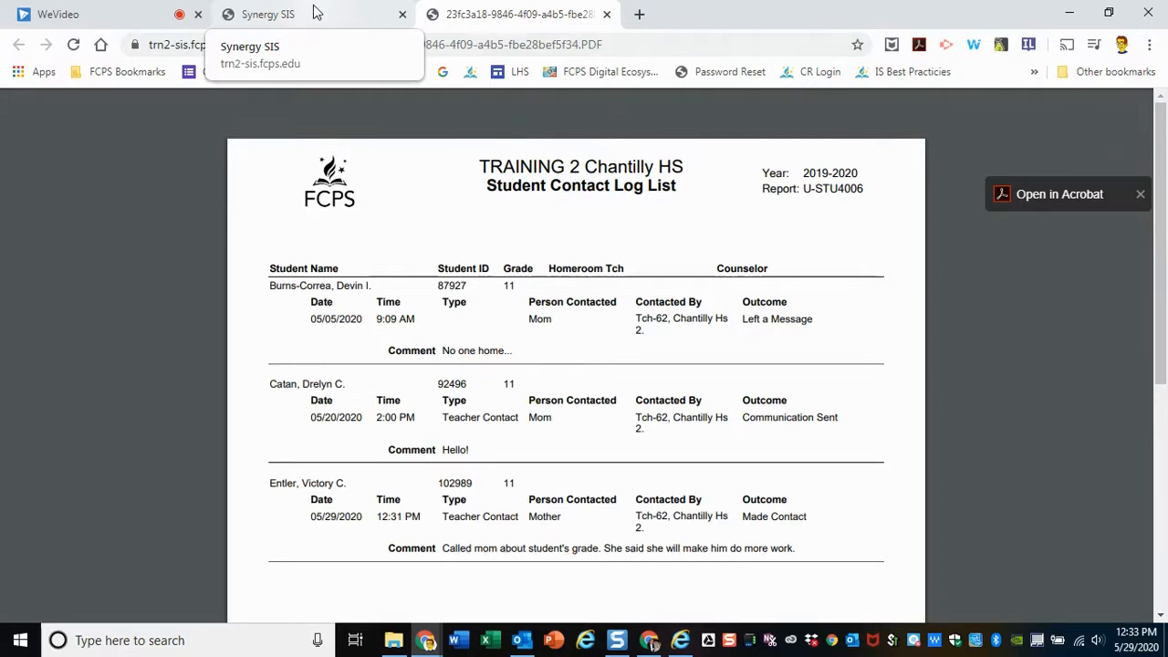
{"action": "left_click", "coordinate": [315, 12]}
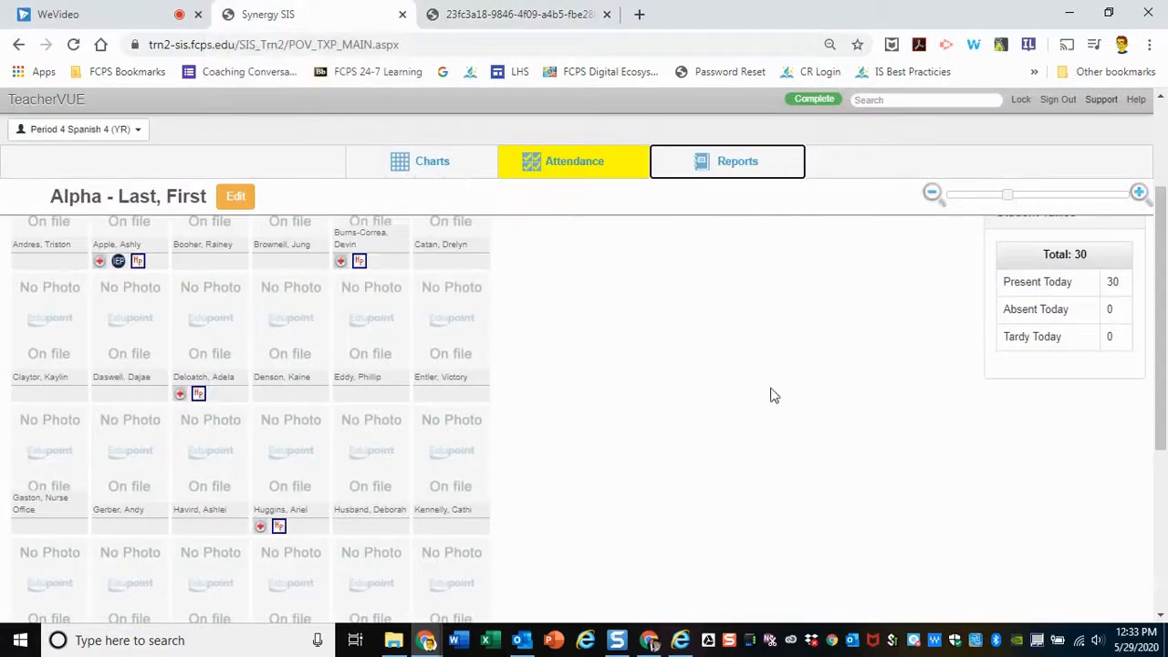
Open the class's report card grade summary and include the grading periods that are not postable
{"action": "scroll", "coordinate": [730, 417], "scroll_direction": "up", "scroll_amount": 3}
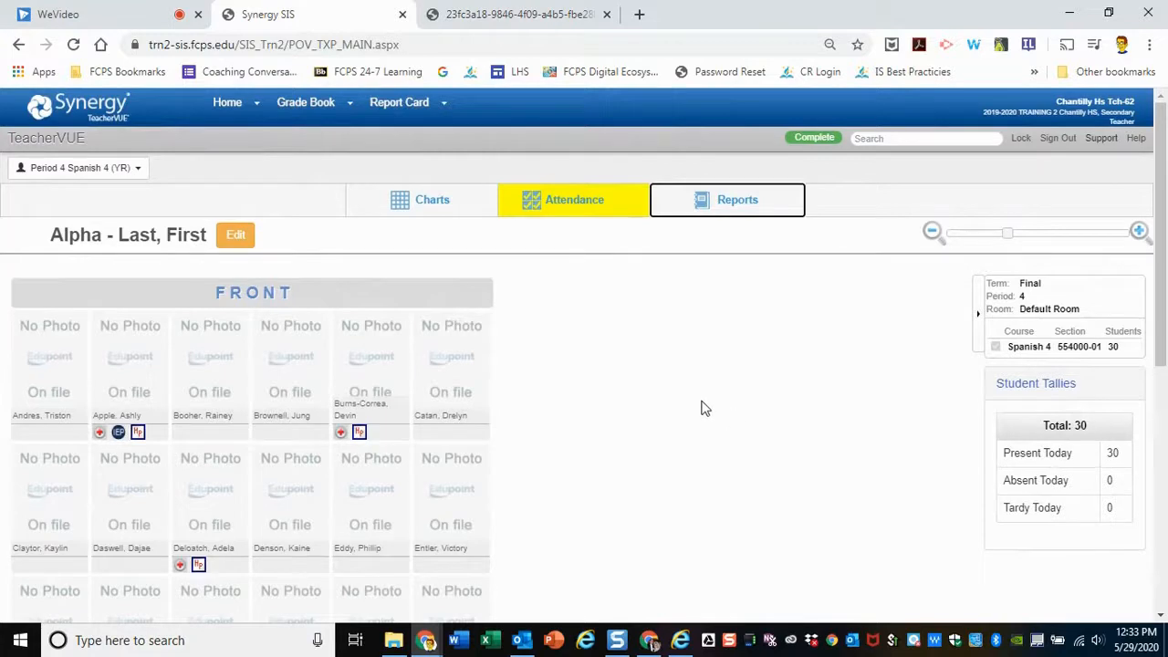
{"action": "mouse_move", "coordinate": [418, 178]}
{"action": "mouse_move", "coordinate": [399, 108]}
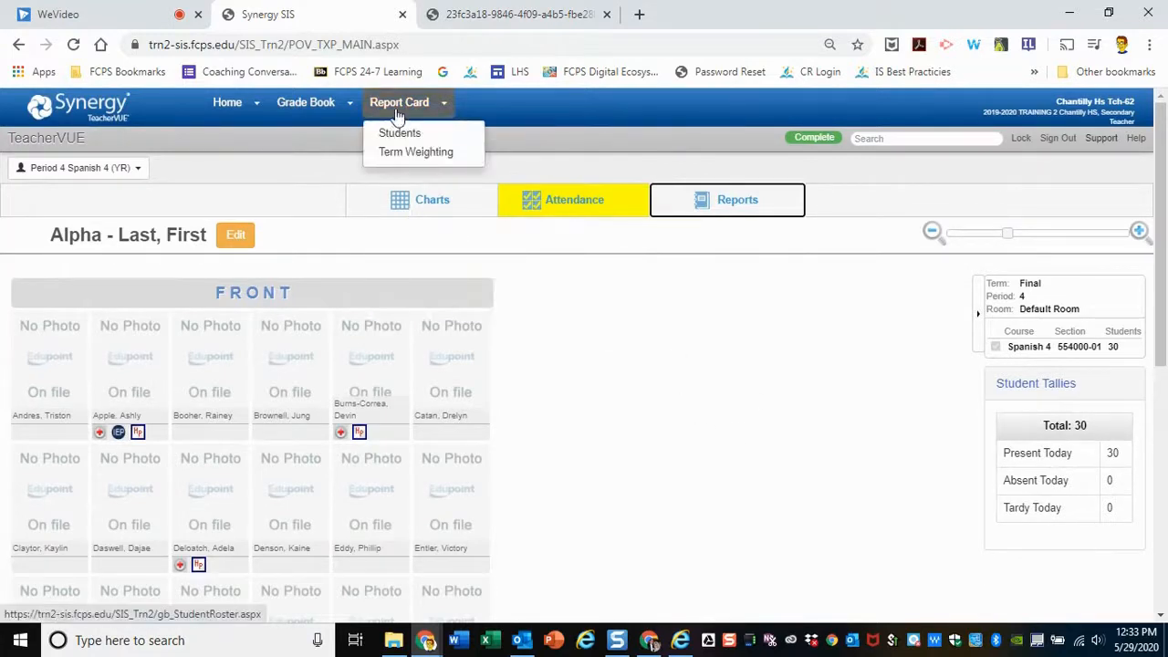
{"action": "left_click", "coordinate": [399, 107]}
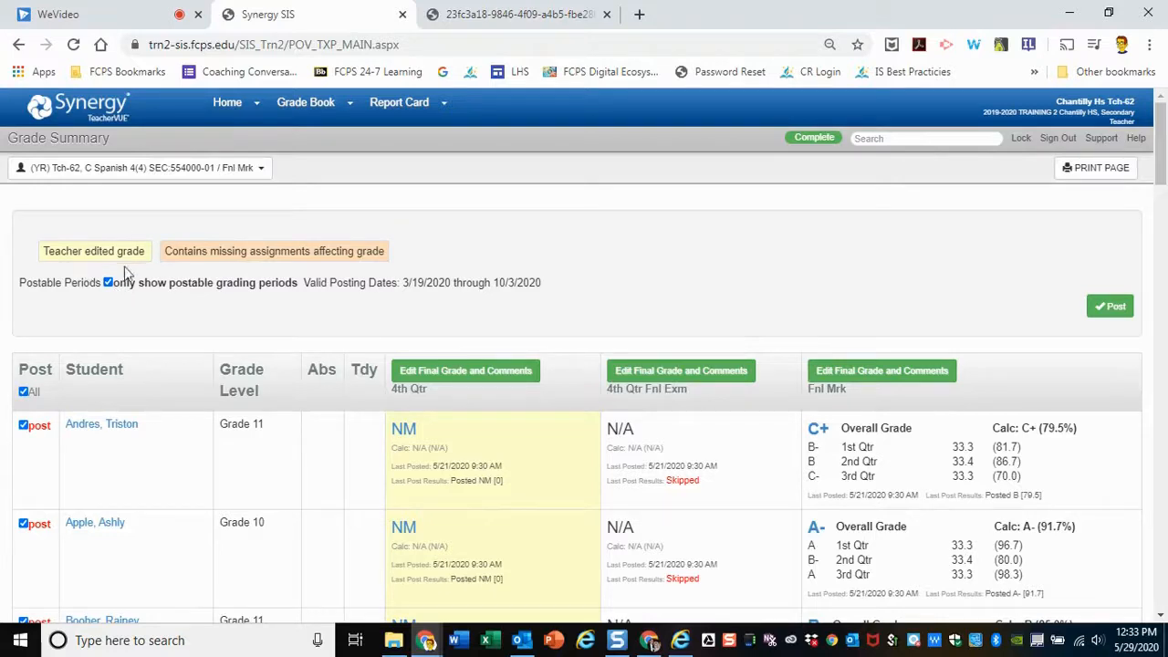
{"action": "left_click", "coordinate": [108, 283]}
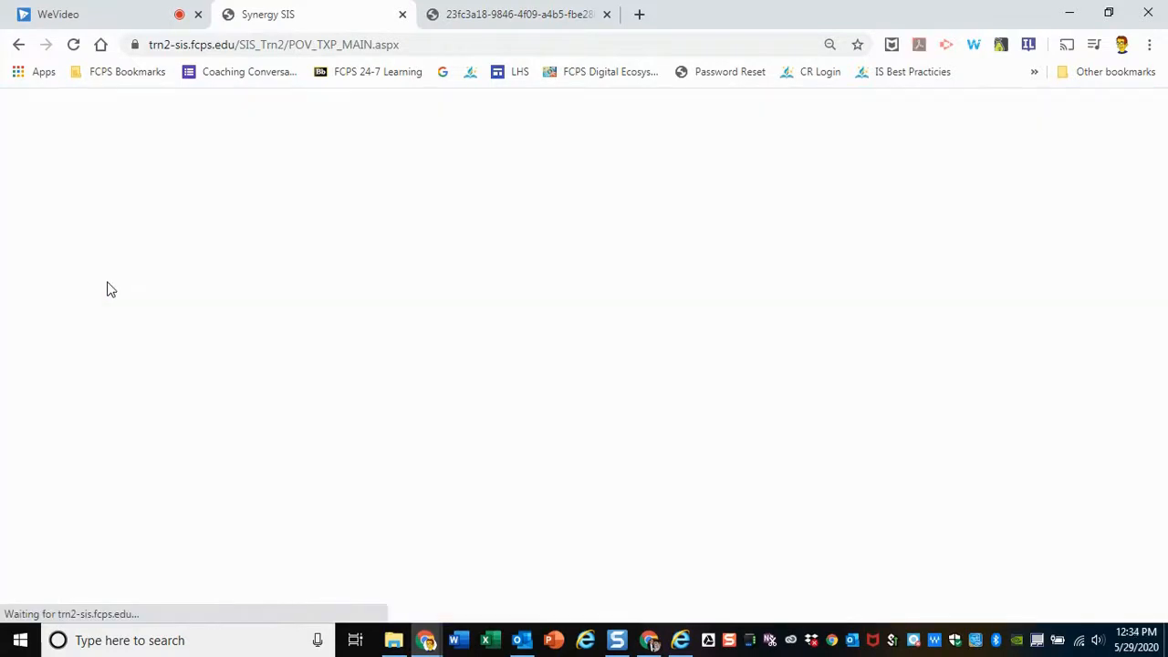
Examine the students' quarter, semester and final mark grades across all columns of the grade summary
{"action": "left_click_drag", "start_coordinate": [396, 618], "coordinate": [1086, 636]}
{"action": "key", "text": "ctrl+minus"}
{"action": "key", "text": "ctrl+minus"}
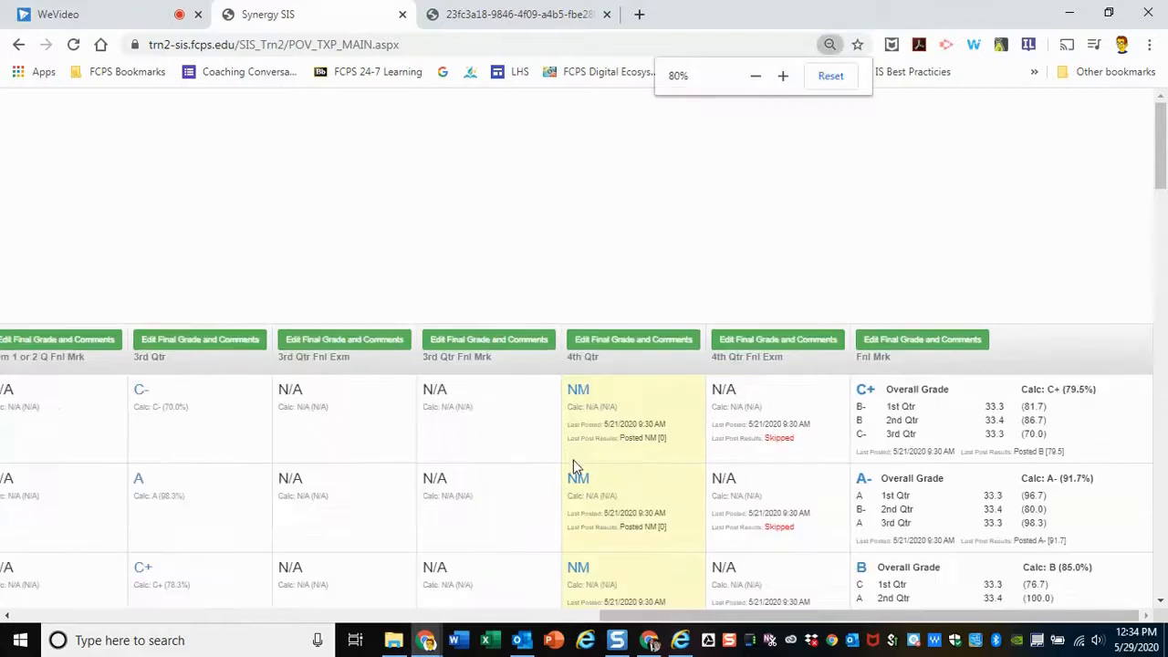
{"action": "key", "text": "ctrl+minus"}
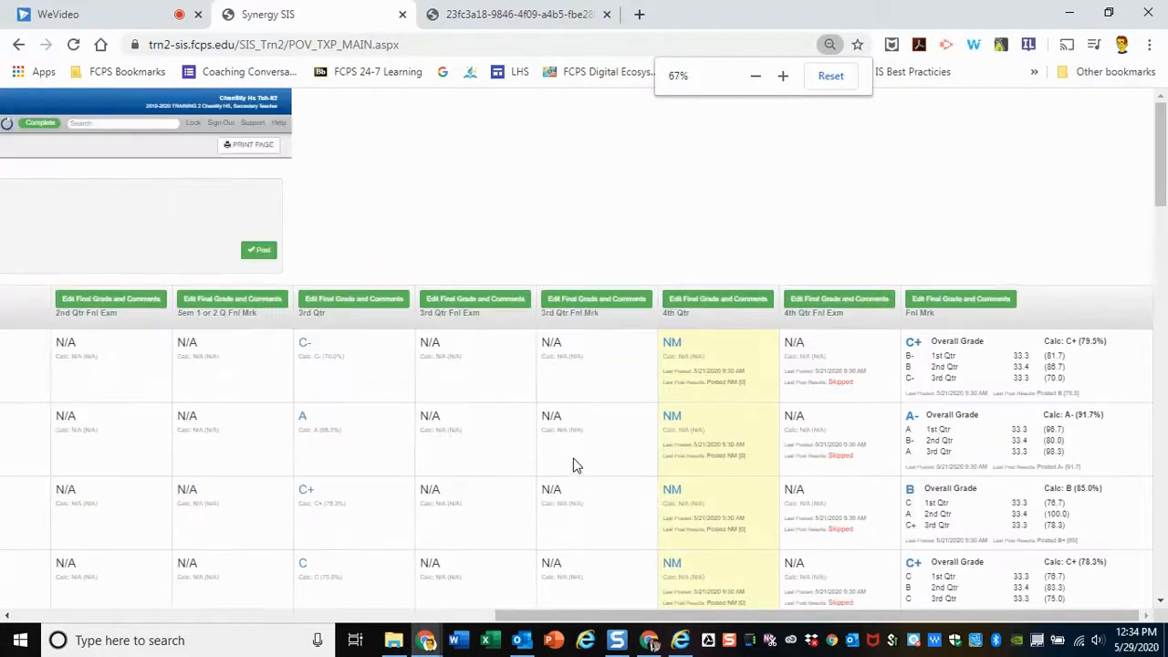
{"action": "left_click_drag", "start_coordinate": [680, 621], "coordinate": [551, 639]}
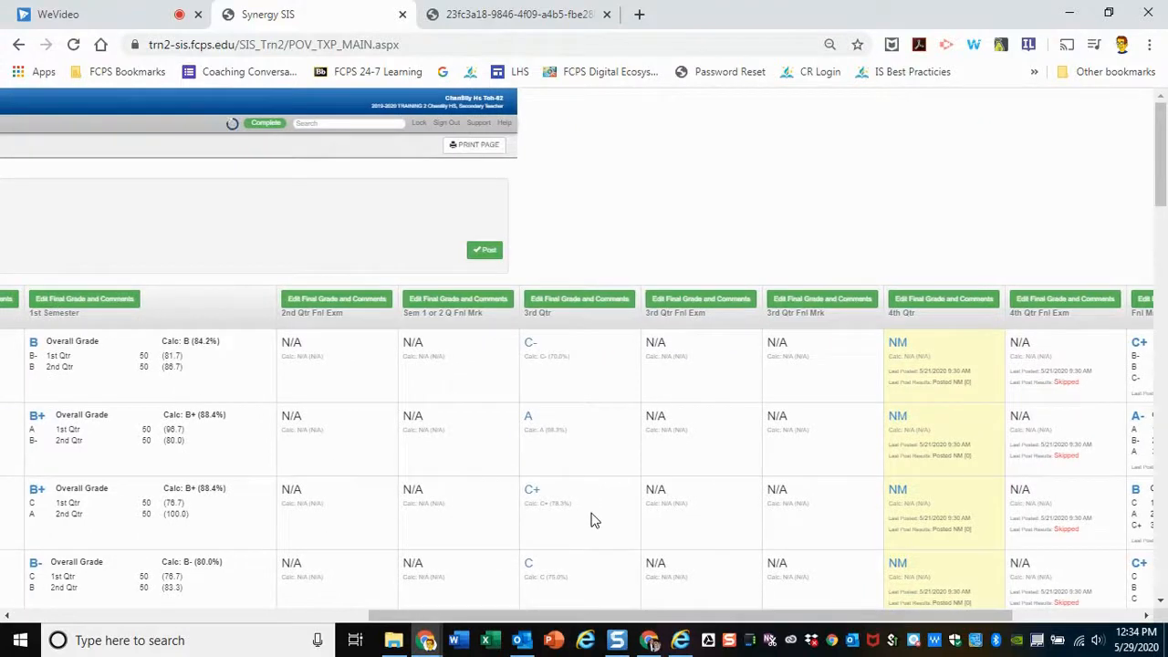
{"action": "key", "text": "ctrl+minus"}
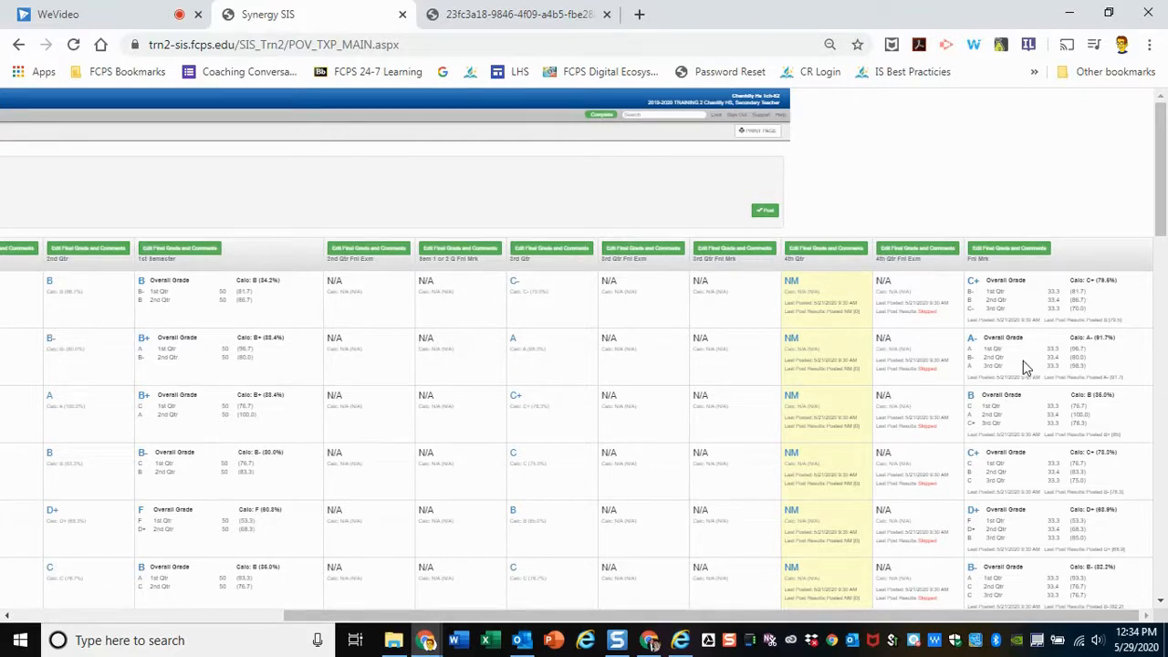
{"action": "key", "text": "ctrl+plus"}
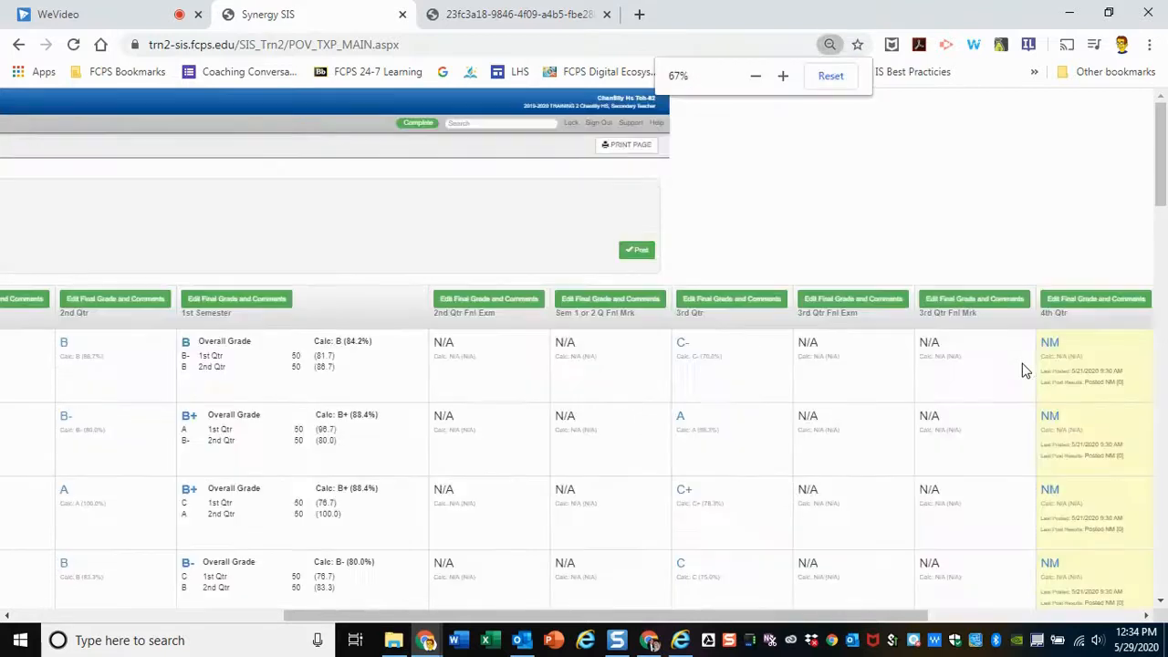
{"action": "key", "text": "ctrl+plus"}
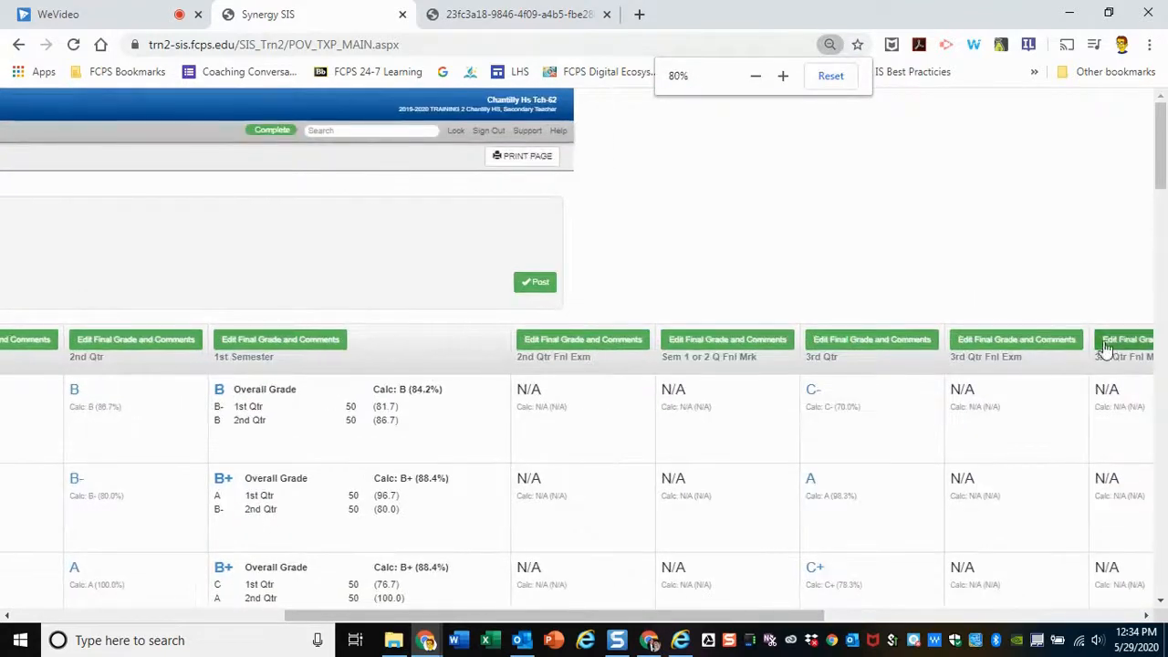
Open the Fnl Mrk grades and comments for editing and set the first listed student's final grade to B+
{"action": "left_click_drag", "start_coordinate": [641, 607], "coordinate": [1004, 604]}
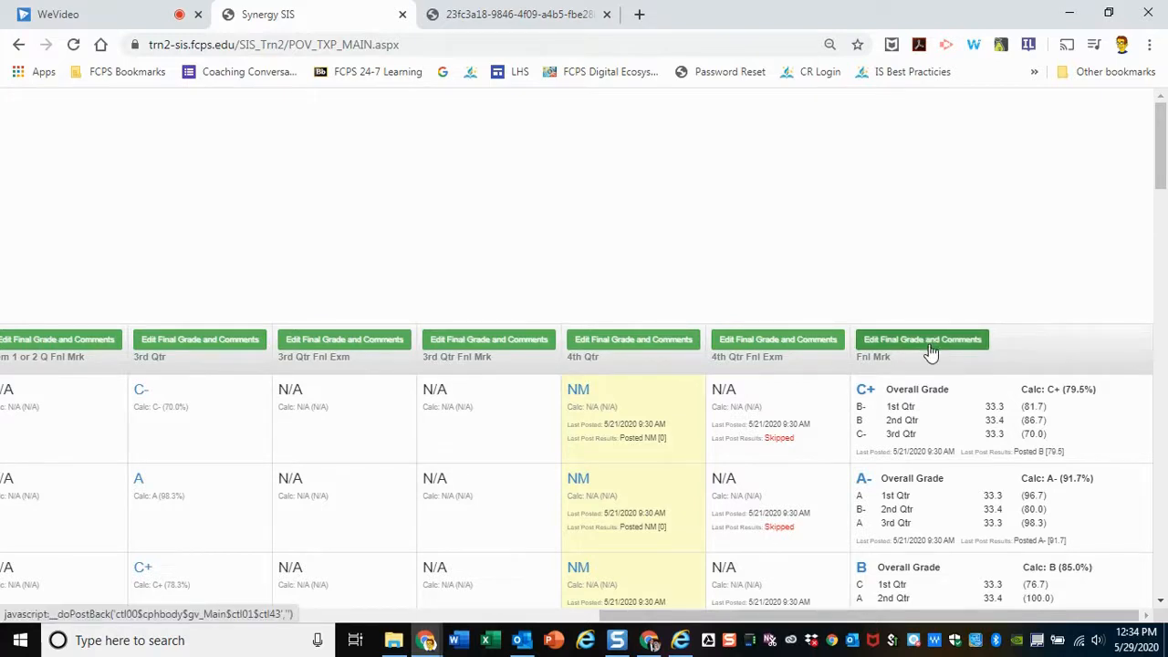
{"action": "key", "text": "ctrl+plus"}
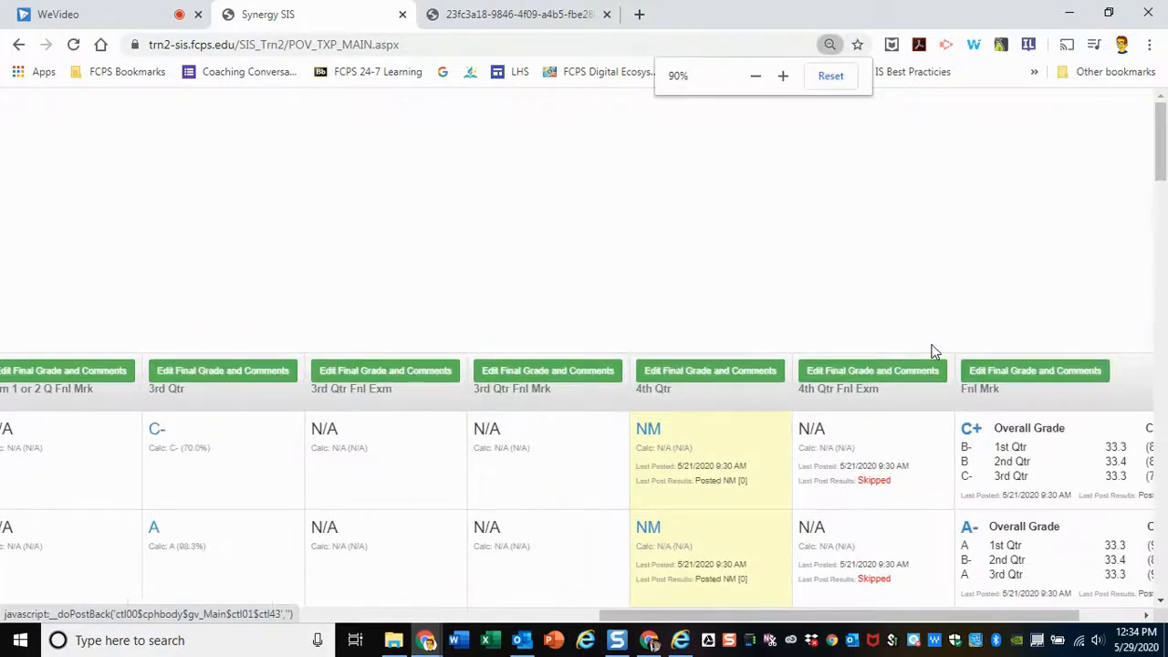
{"action": "left_click", "coordinate": [1020, 365]}
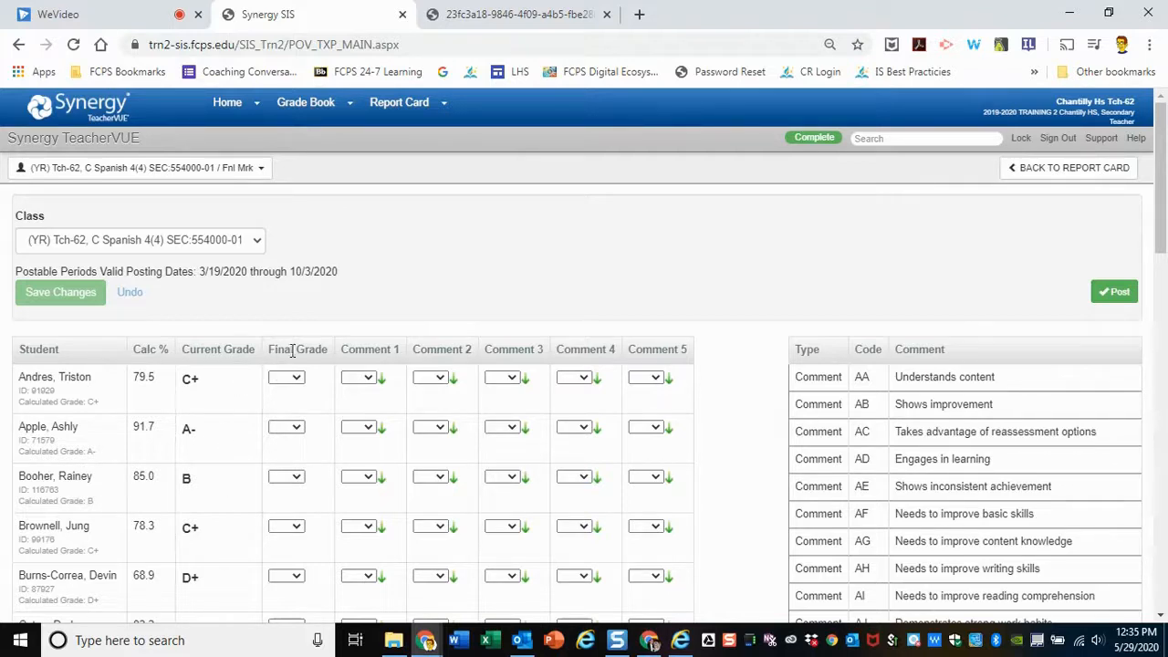
{"action": "left_click", "coordinate": [295, 380]}
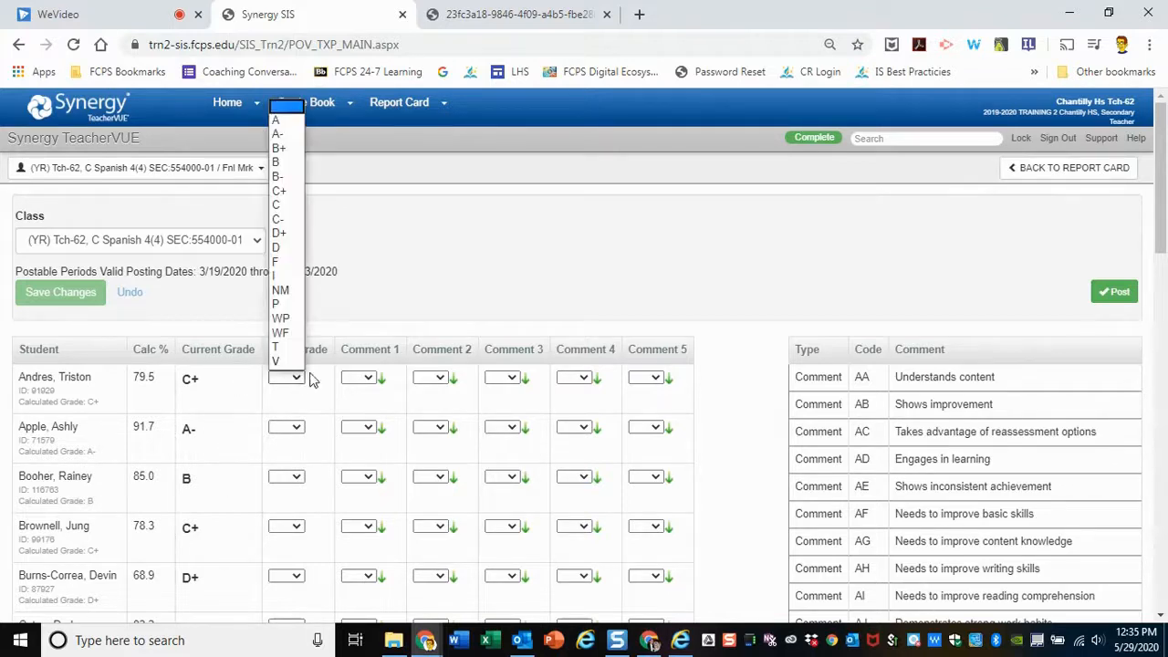
{"action": "left_click", "coordinate": [279, 152]}
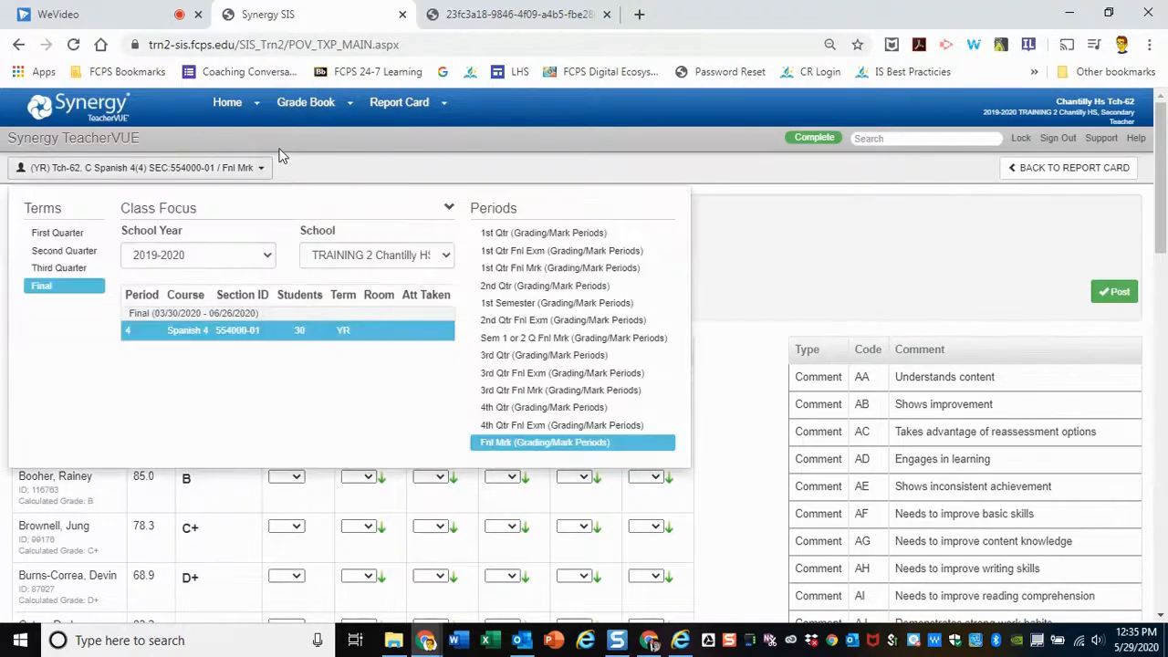
{"action": "left_click", "coordinate": [348, 312]}
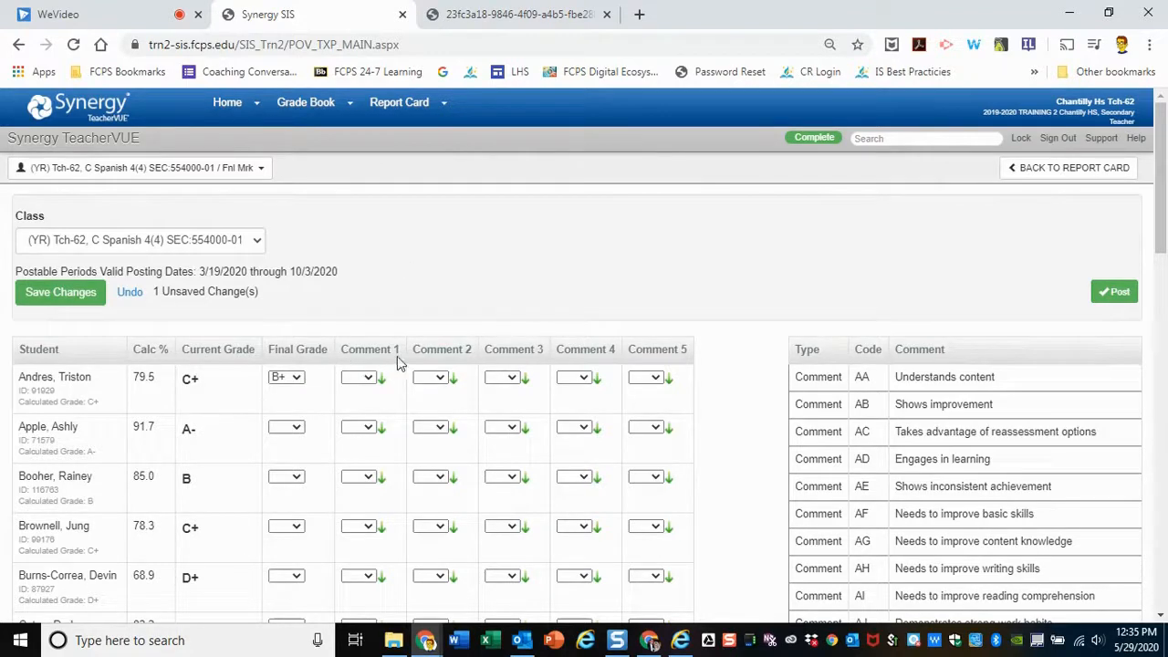
Set the third listed student's final grade to B+
{"action": "left_click", "coordinate": [302, 480]}
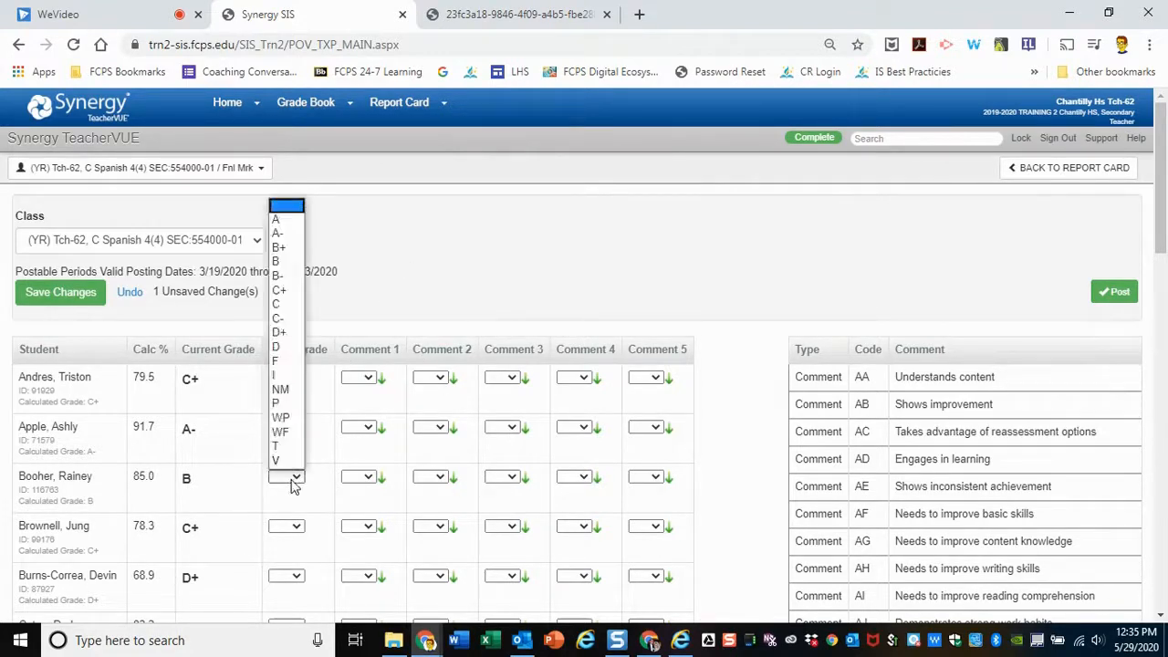
{"action": "left_click", "coordinate": [285, 247]}
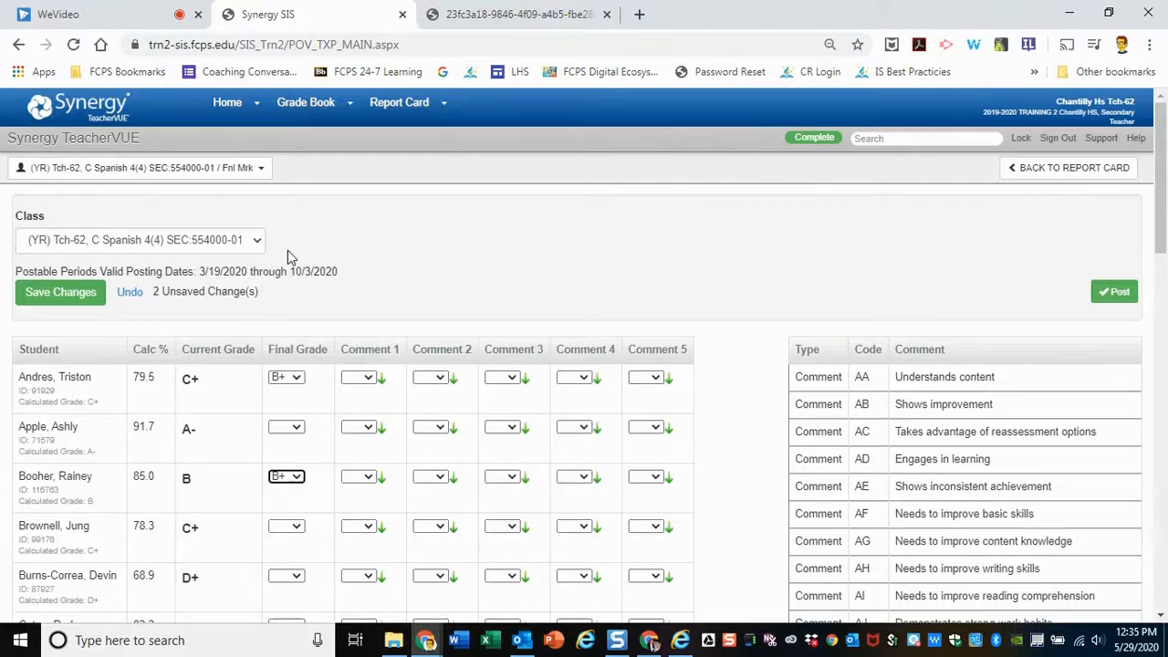
{"action": "left_click", "coordinate": [328, 482]}
Change the third listed student's final grade to A- and save the grade changes
{"action": "left_click", "coordinate": [296, 478]}
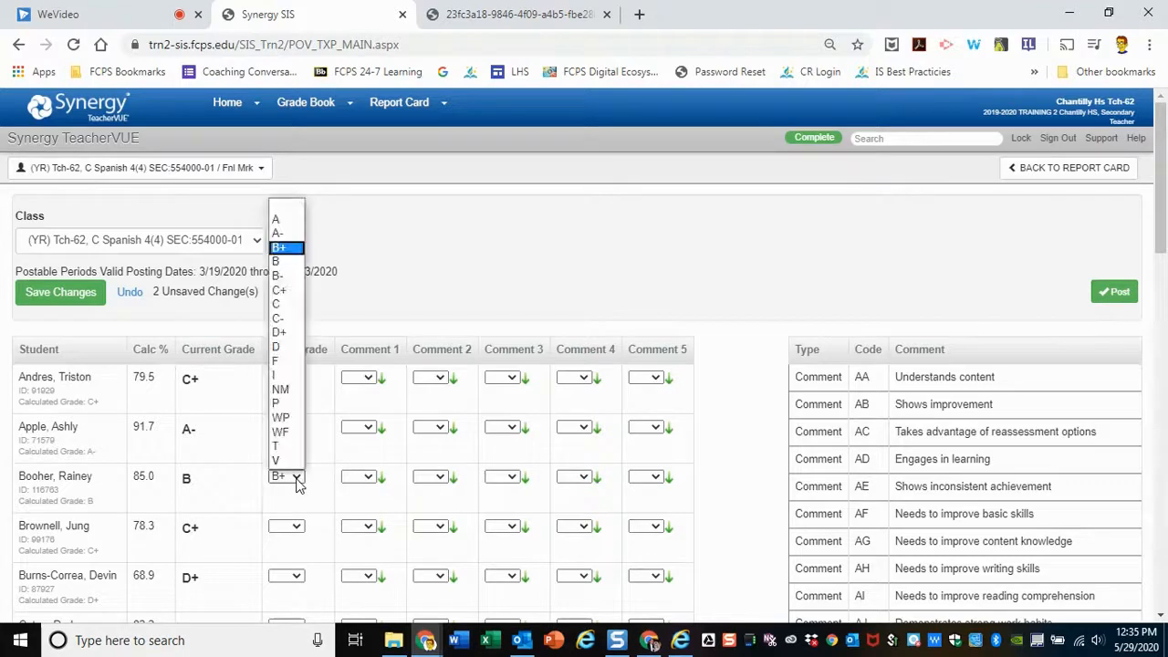
{"action": "left_click", "coordinate": [277, 235]}
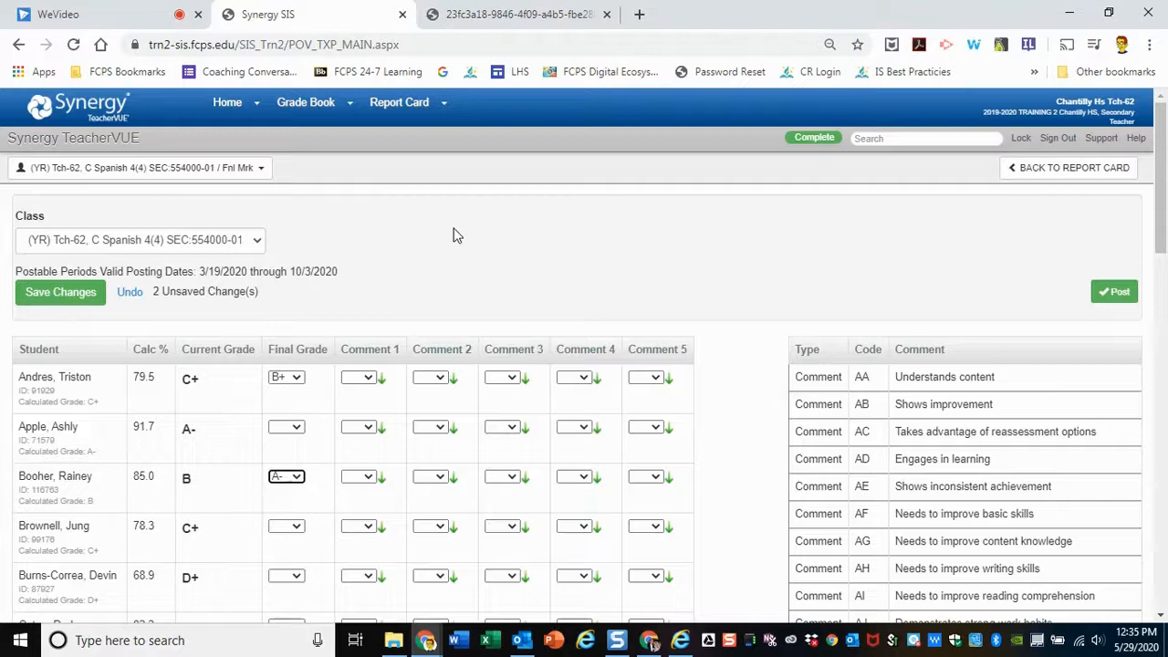
{"action": "left_click", "coordinate": [665, 255]}
{"action": "left_click", "coordinate": [94, 294]}
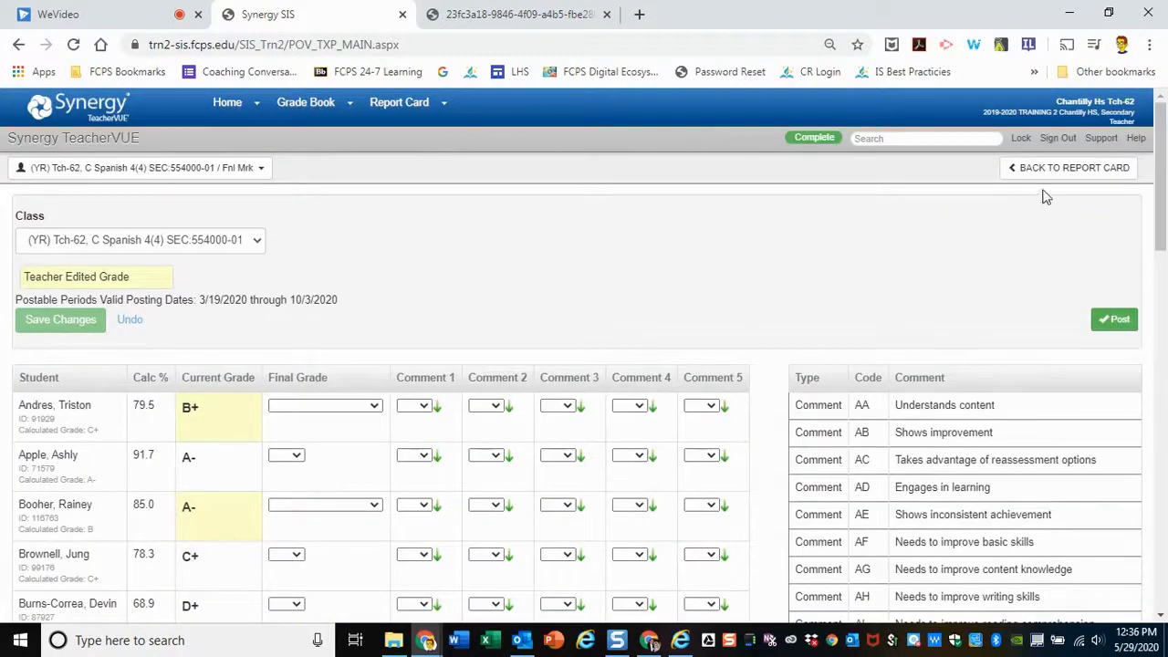
Return to the report card grade summary and deselect the first two Grade 12 students for posting
{"action": "left_click", "coordinate": [1072, 172]}
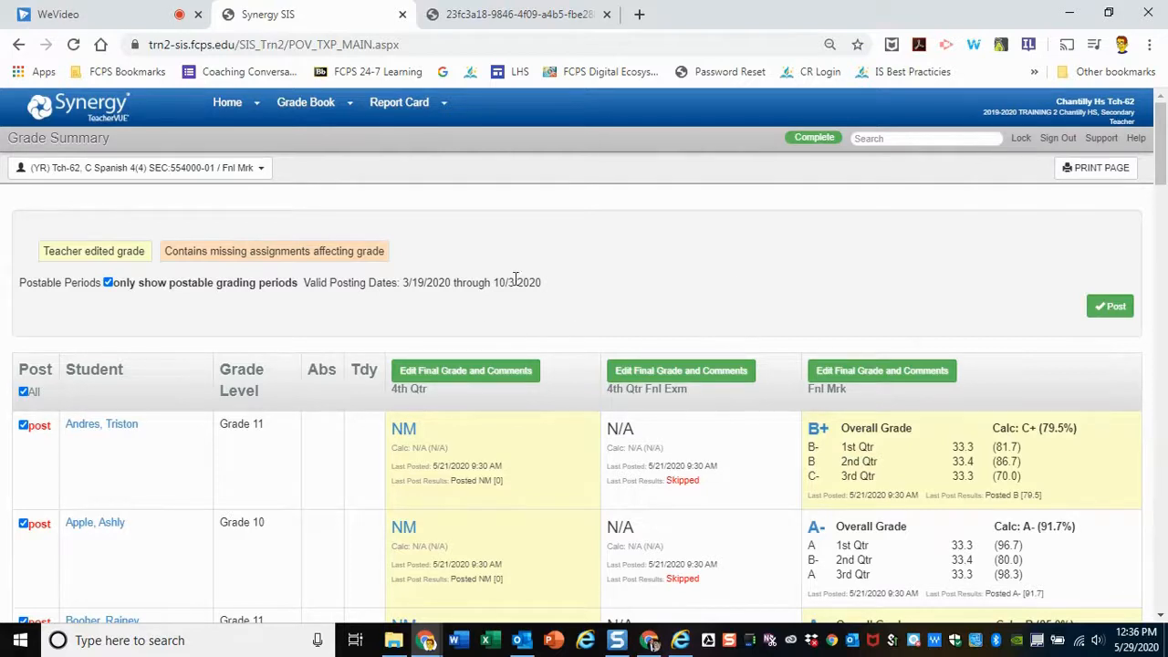
{"action": "scroll", "coordinate": [206, 450], "scroll_direction": "down", "scroll_amount": 3}
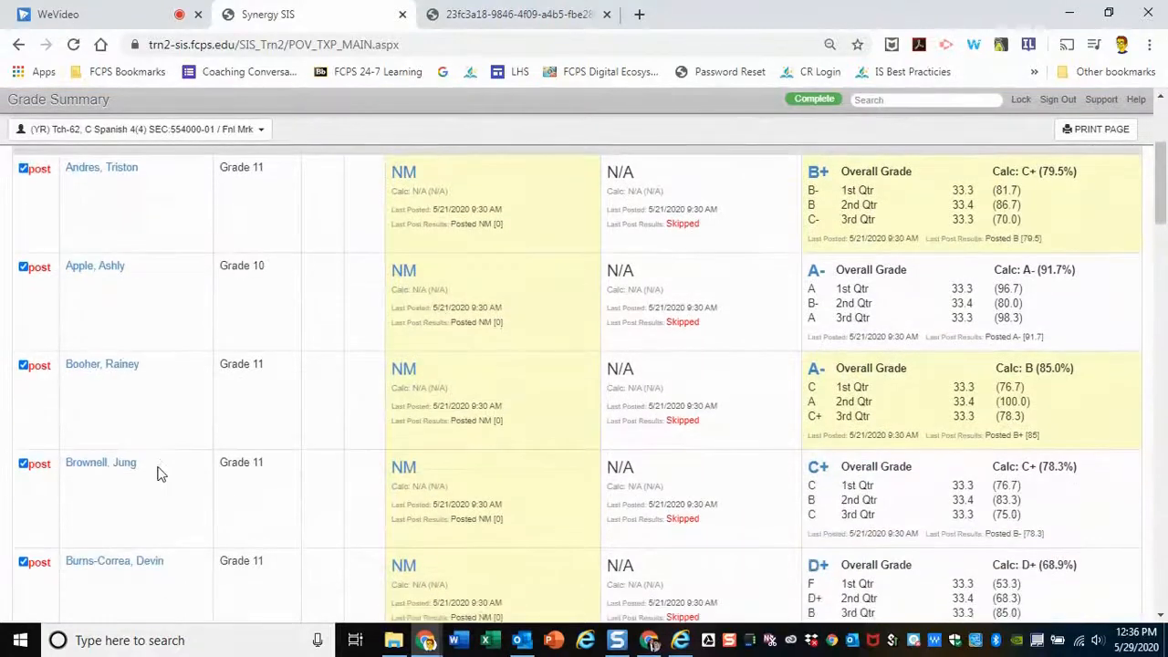
{"action": "scroll", "coordinate": [159, 469], "scroll_direction": "down", "scroll_amount": 3}
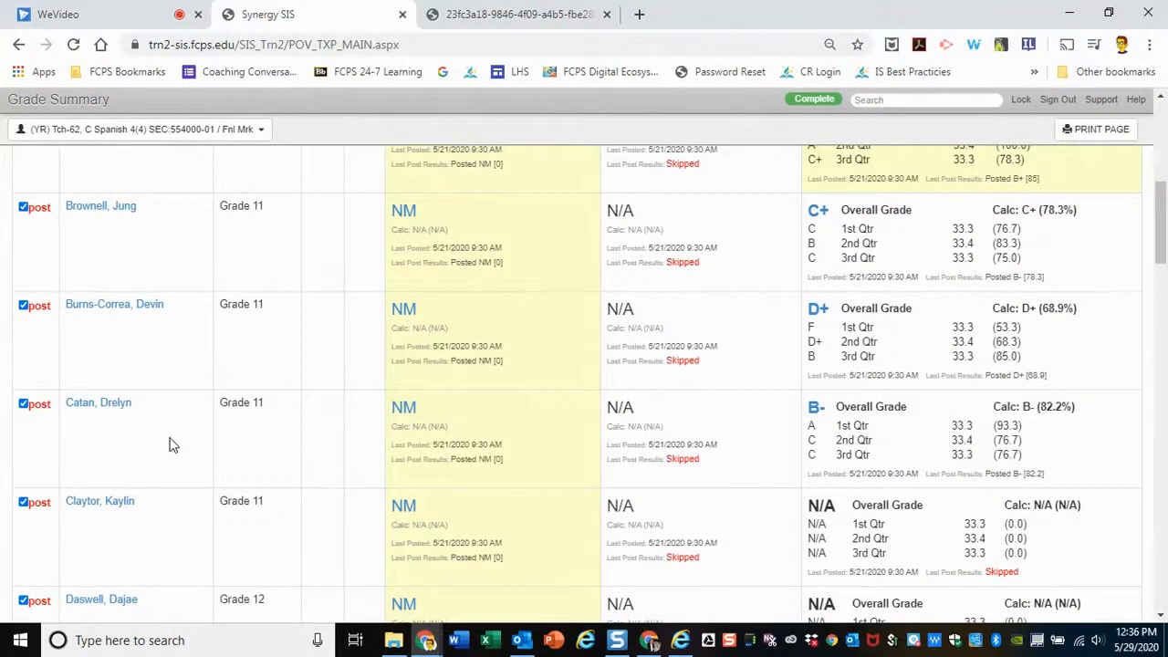
{"action": "scroll", "coordinate": [210, 484], "scroll_direction": "down", "scroll_amount": 1}
{"action": "scroll", "coordinate": [235, 532], "scroll_direction": "down", "scroll_amount": 1}
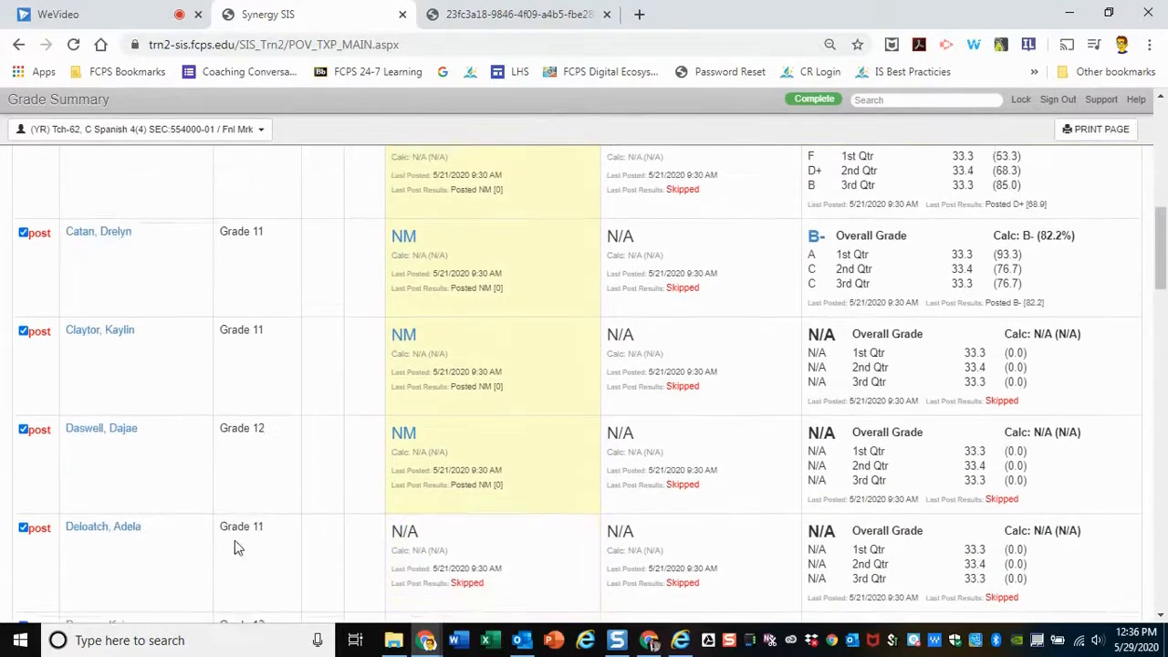
{"action": "left_click", "coordinate": [24, 429]}
{"action": "scroll", "coordinate": [193, 469], "scroll_direction": "down", "scroll_amount": 1}
{"action": "scroll", "coordinate": [203, 478], "scroll_direction": "down", "scroll_amount": 1}
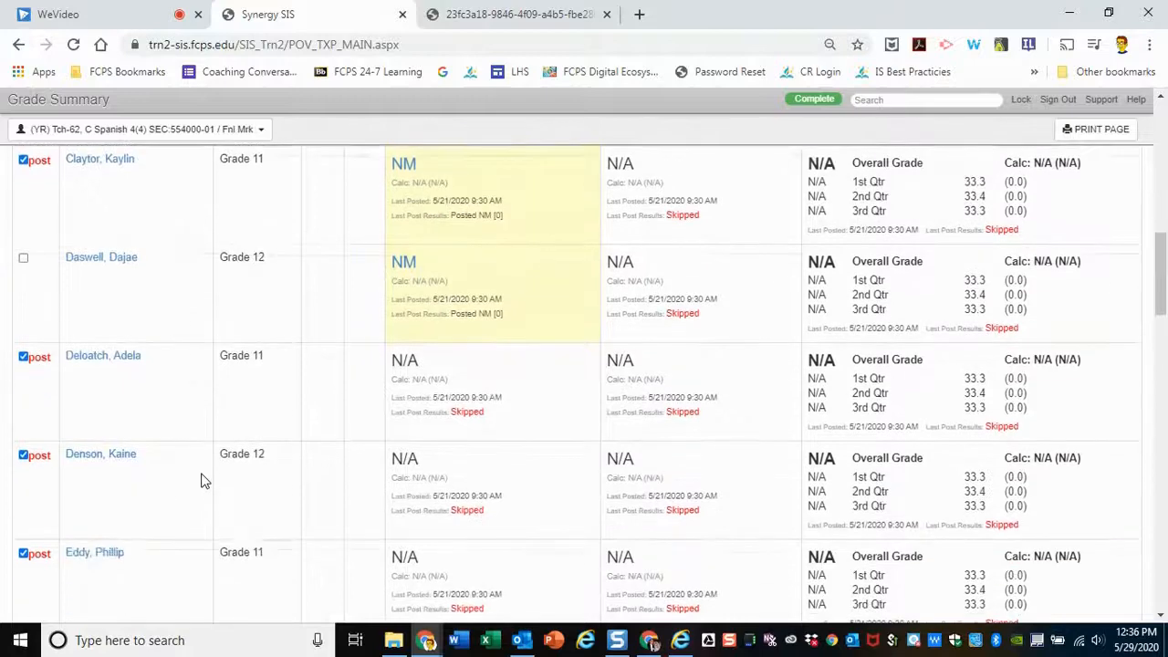
{"action": "left_click", "coordinate": [25, 456]}
Deselect the remaining Grade 12 students further down the roster for posting
{"action": "scroll", "coordinate": [150, 473], "scroll_direction": "down", "scroll_amount": 5}
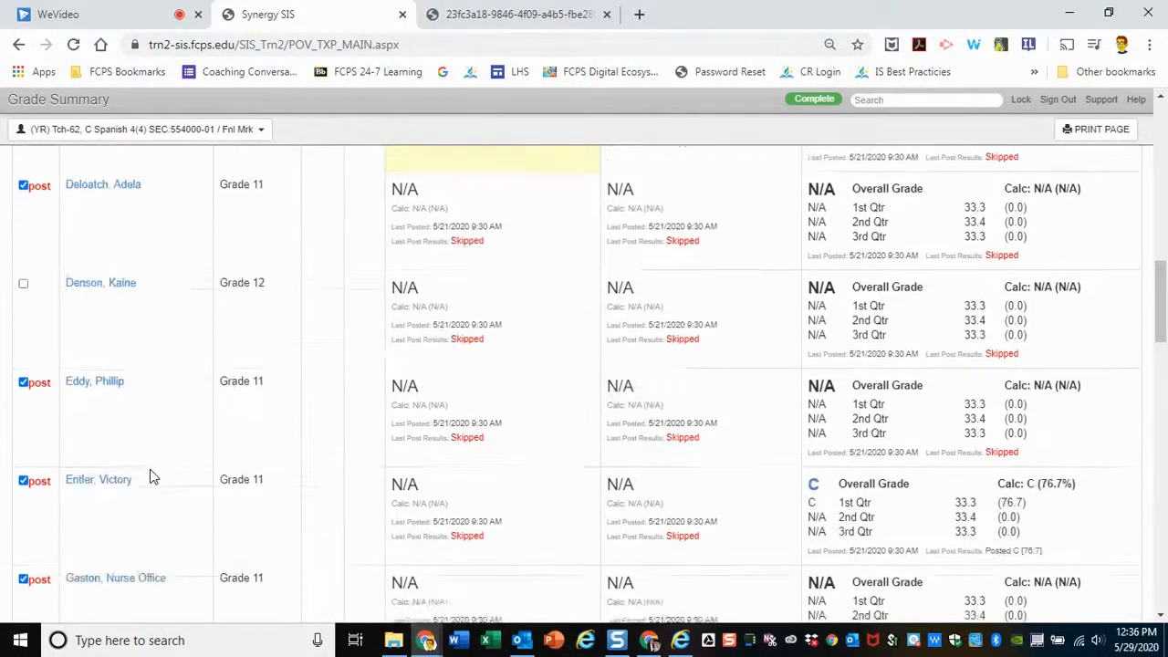
{"action": "scroll", "coordinate": [151, 470], "scroll_direction": "down", "scroll_amount": 5}
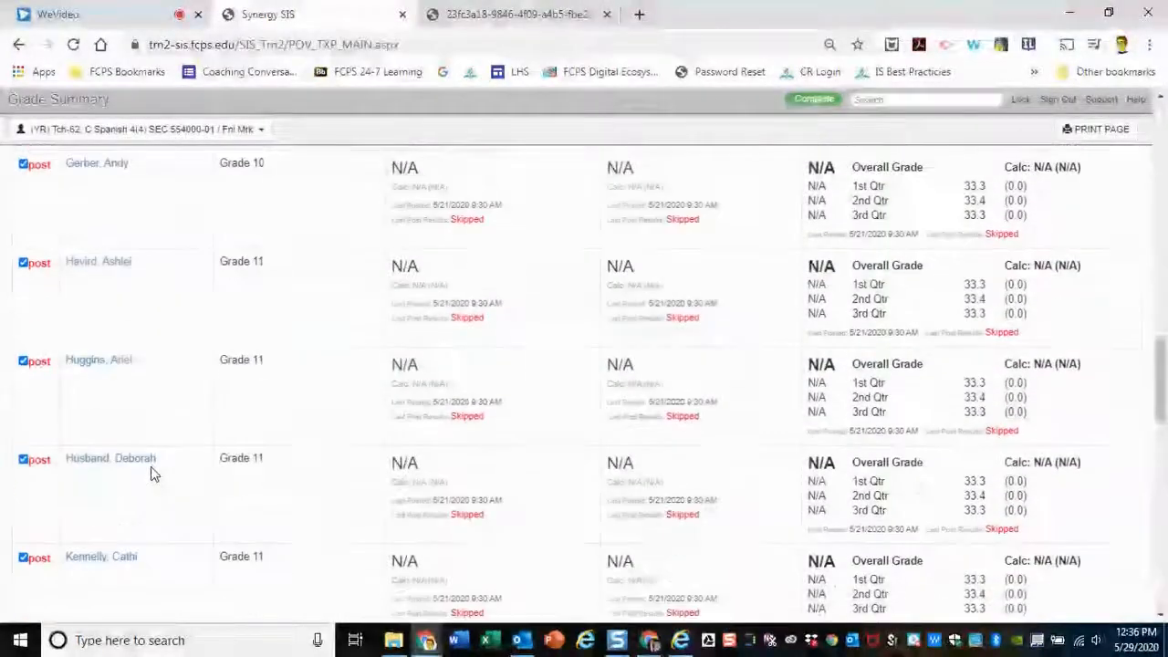
{"action": "left_click", "coordinate": [24, 485]}
{"action": "scroll", "coordinate": [239, 484], "scroll_direction": "down", "scroll_amount": 3}
{"action": "scroll", "coordinate": [174, 522], "scroll_direction": "down", "scroll_amount": 5}
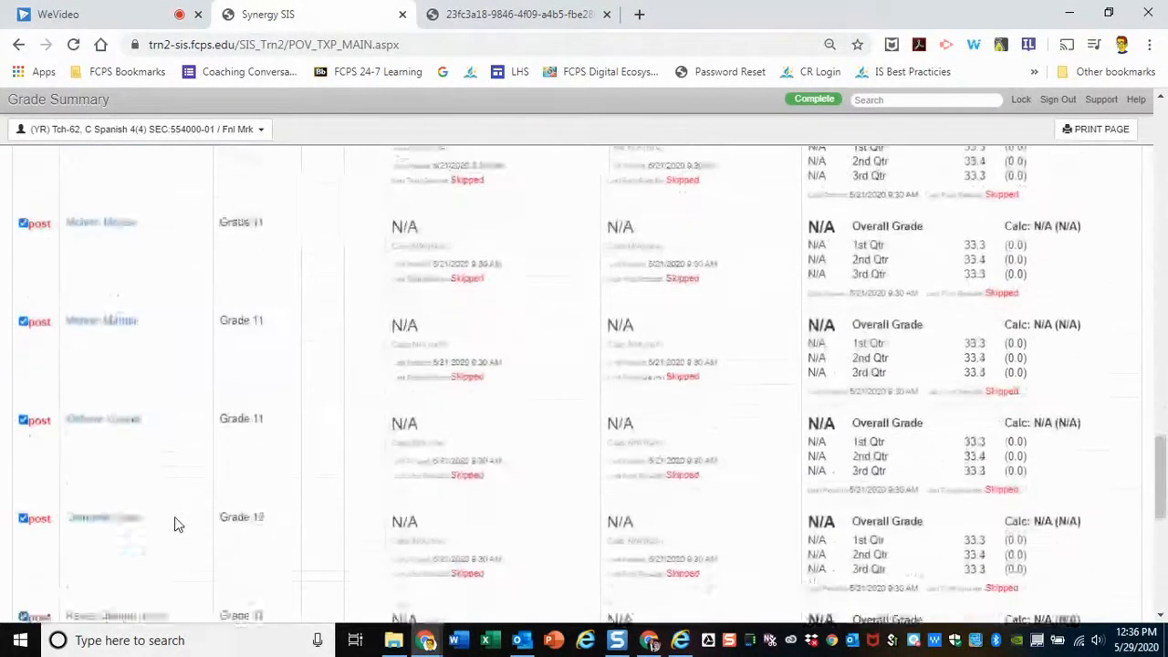
{"action": "left_click", "coordinate": [24, 476]}
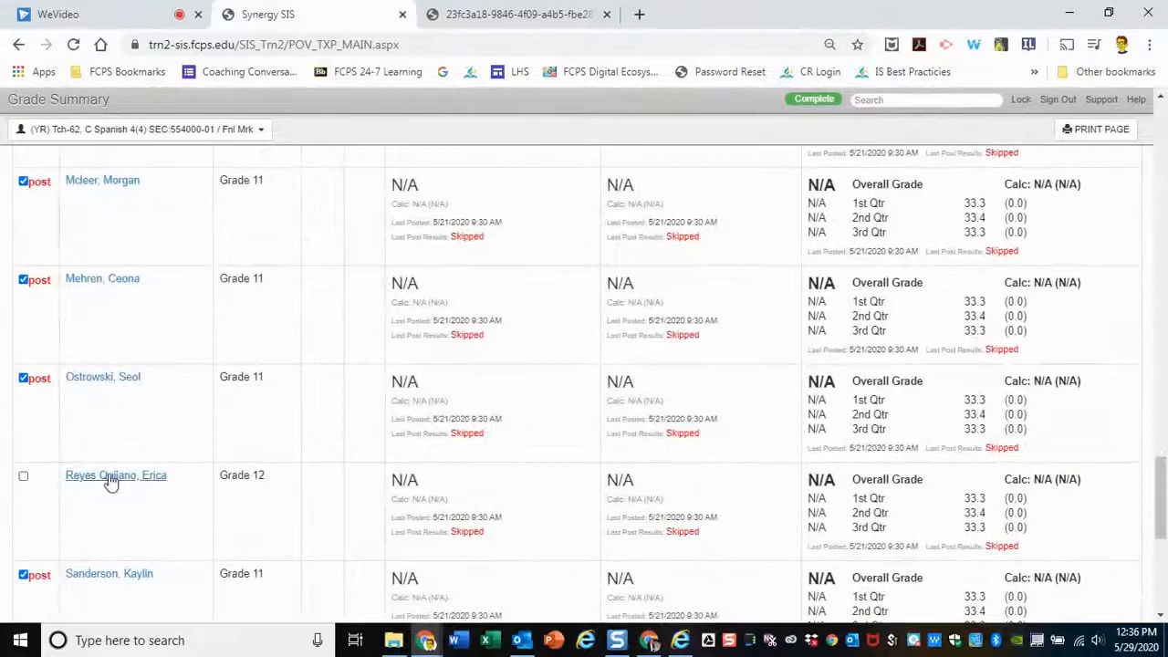
{"action": "scroll", "coordinate": [144, 490], "scroll_direction": "down", "scroll_amount": 3}
{"action": "scroll", "coordinate": [143, 492], "scroll_direction": "down", "scroll_amount": 3}
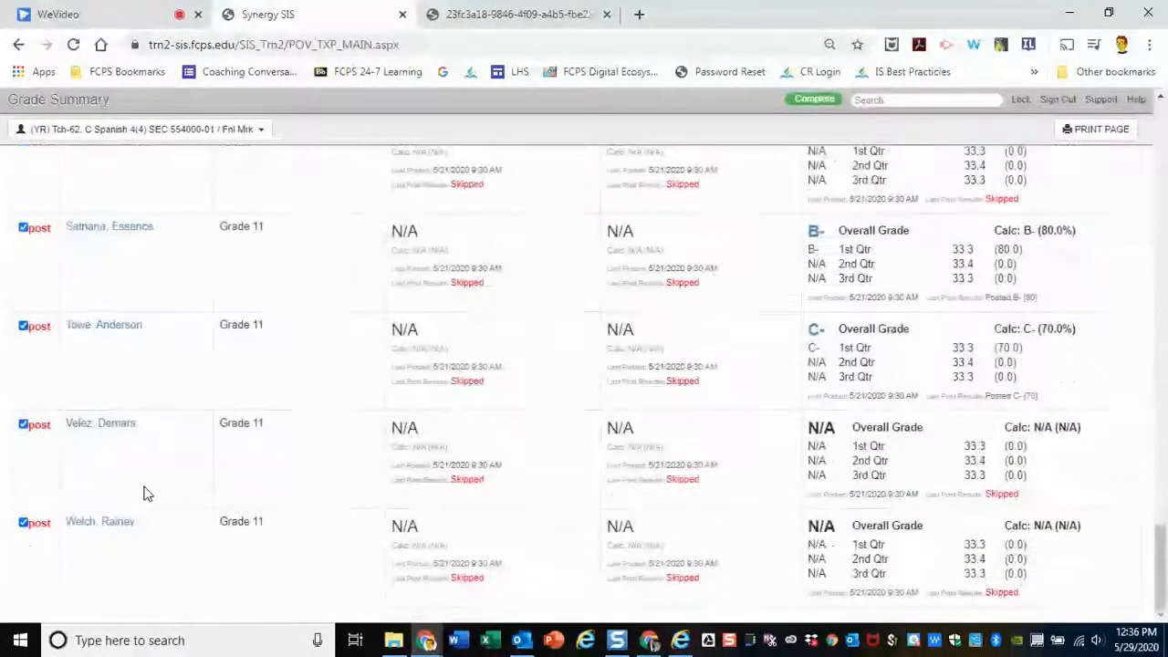
Post the grades of the students still selected in the grade summary
{"action": "scroll", "coordinate": [143, 495], "scroll_direction": "up", "scroll_amount": 12}
{"action": "scroll", "coordinate": [175, 470], "scroll_direction": "up", "scroll_amount": 15}
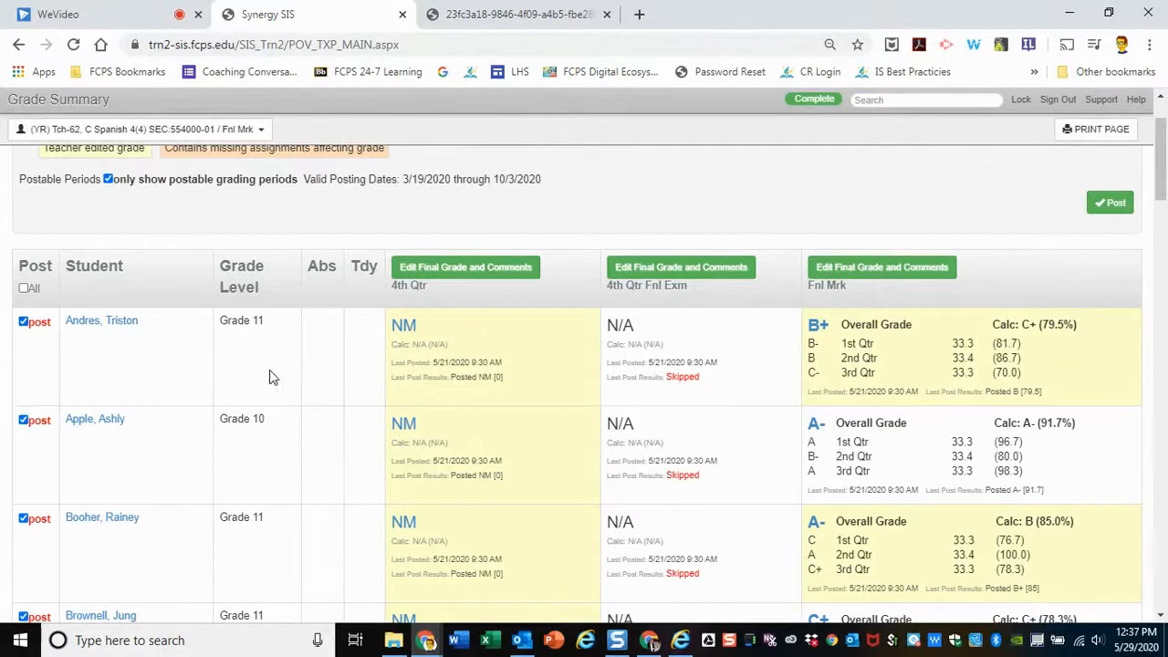
{"action": "scroll", "coordinate": [268, 376], "scroll_direction": "up", "scroll_amount": 2}
{"action": "scroll", "coordinate": [268, 376], "scroll_direction": "down", "scroll_amount": 3}
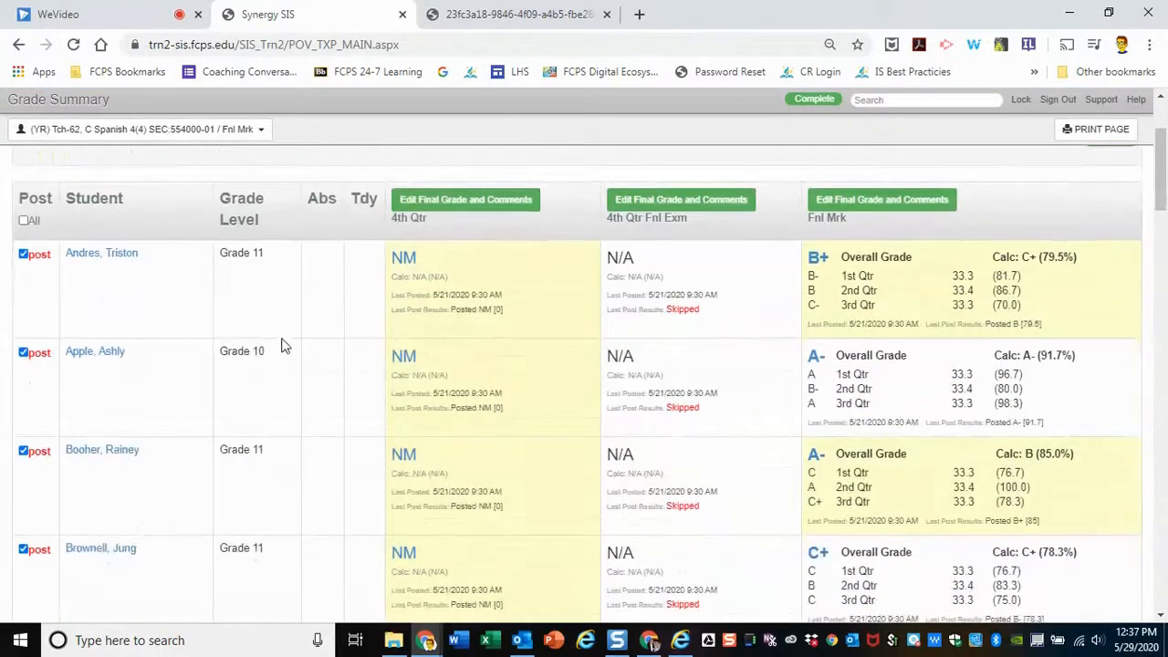
{"action": "scroll", "coordinate": [283, 345], "scroll_direction": "up", "scroll_amount": 1}
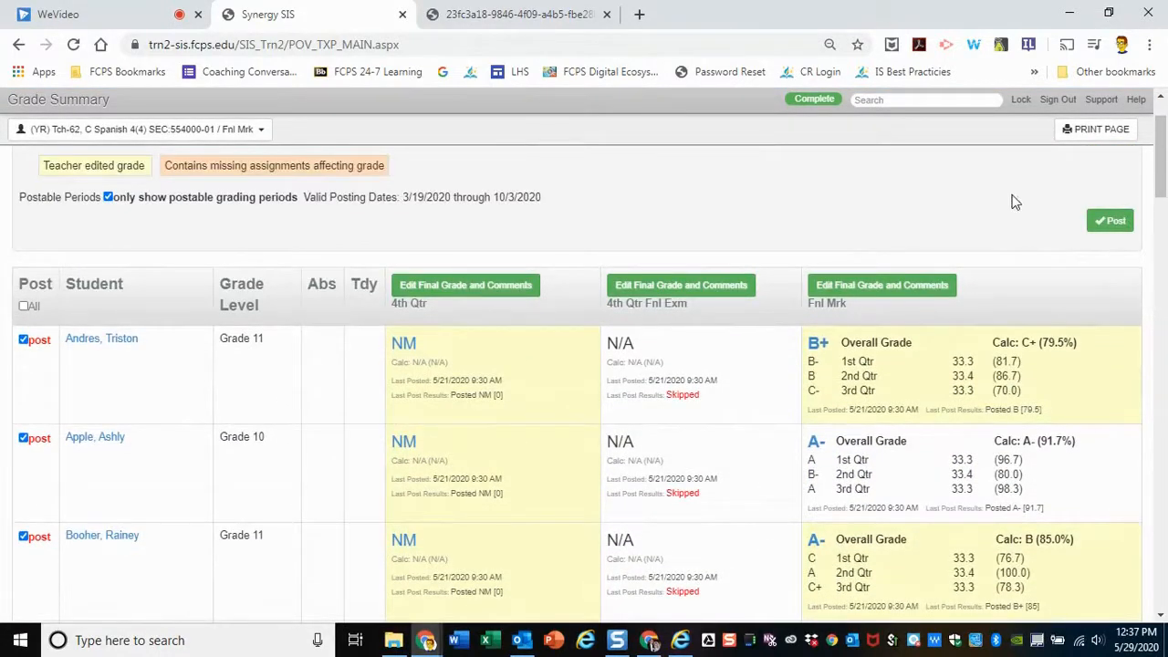
{"action": "left_click", "coordinate": [1124, 228]}
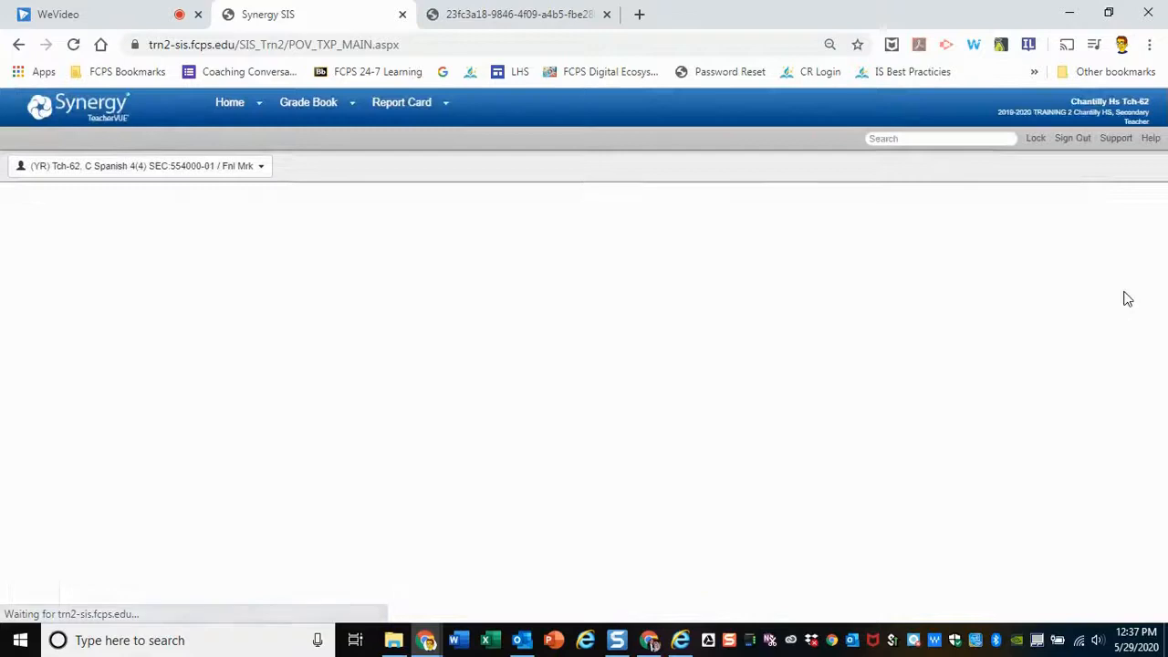
Review the last post dates and results, comparing the first listed student's posted final mark with the calculated grade
{"action": "scroll", "coordinate": [949, 302], "scroll_direction": "down", "scroll_amount": 1}
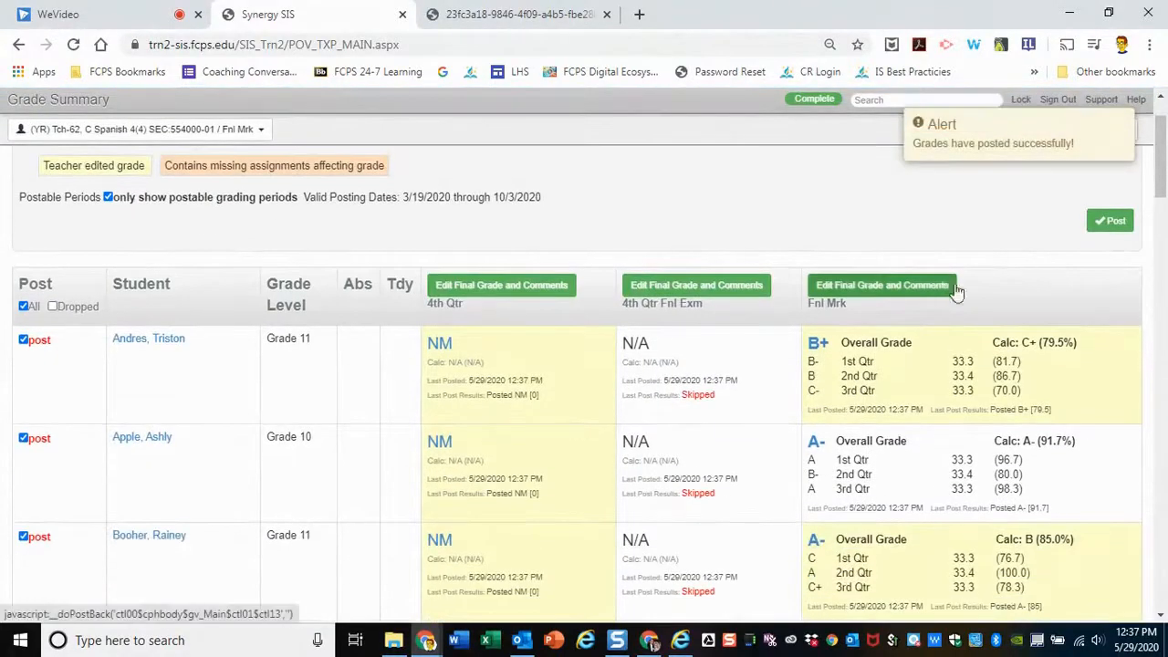
{"action": "scroll", "coordinate": [1027, 447], "scroll_direction": "down", "scroll_amount": 1}
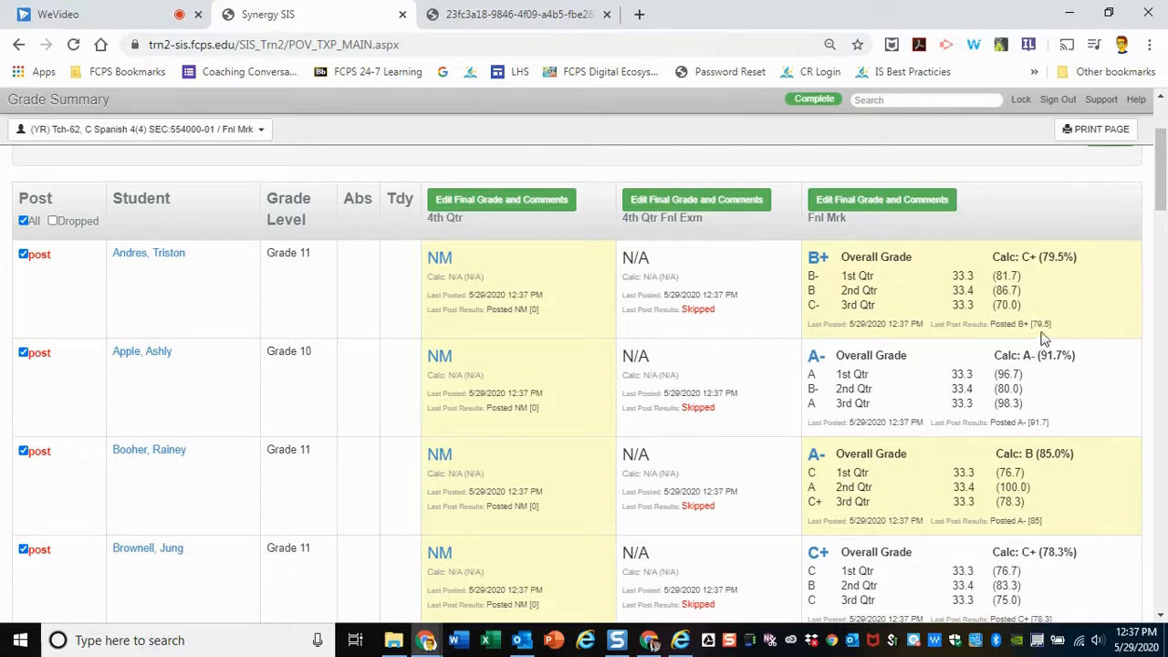
{"action": "left_click_drag", "start_coordinate": [991, 258], "coordinate": [1080, 255]}
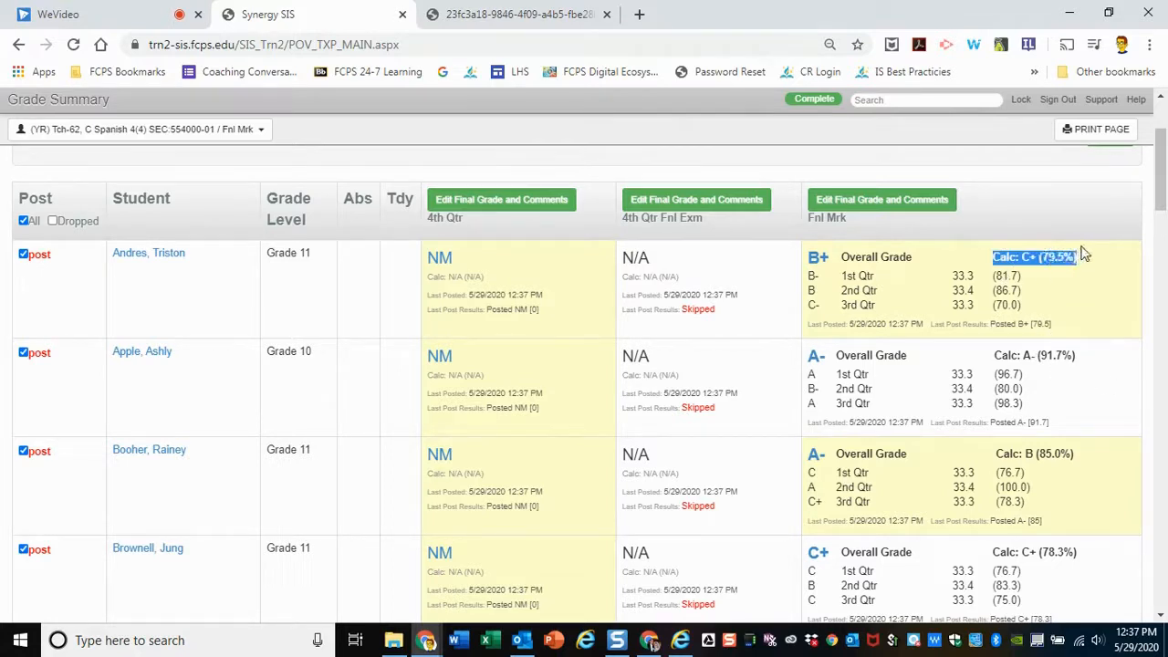
{"action": "left_click", "coordinate": [1037, 258]}
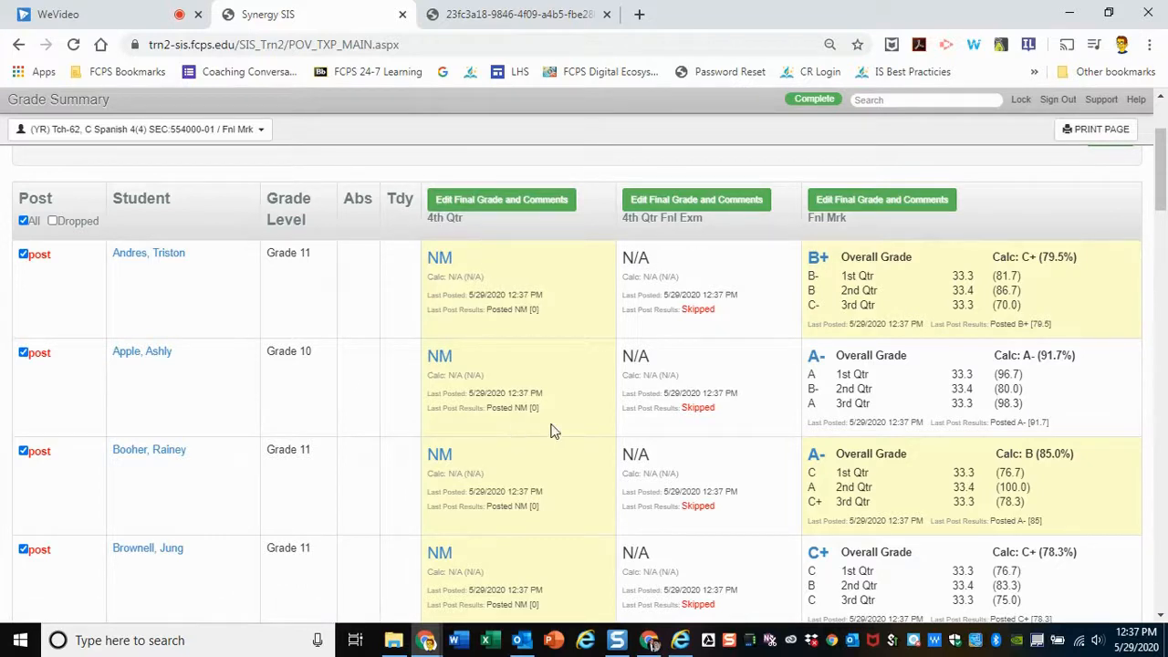
{"action": "scroll", "coordinate": [1016, 277], "scroll_direction": "up", "scroll_amount": 1}
{"action": "scroll", "coordinate": [1016, 274], "scroll_direction": "up", "scroll_amount": 2}
{"action": "scroll", "coordinate": [1009, 263], "scroll_direction": "down", "scroll_amount": 2}
{"action": "scroll", "coordinate": [1038, 357], "scroll_direction": "up", "scroll_amount": 2}
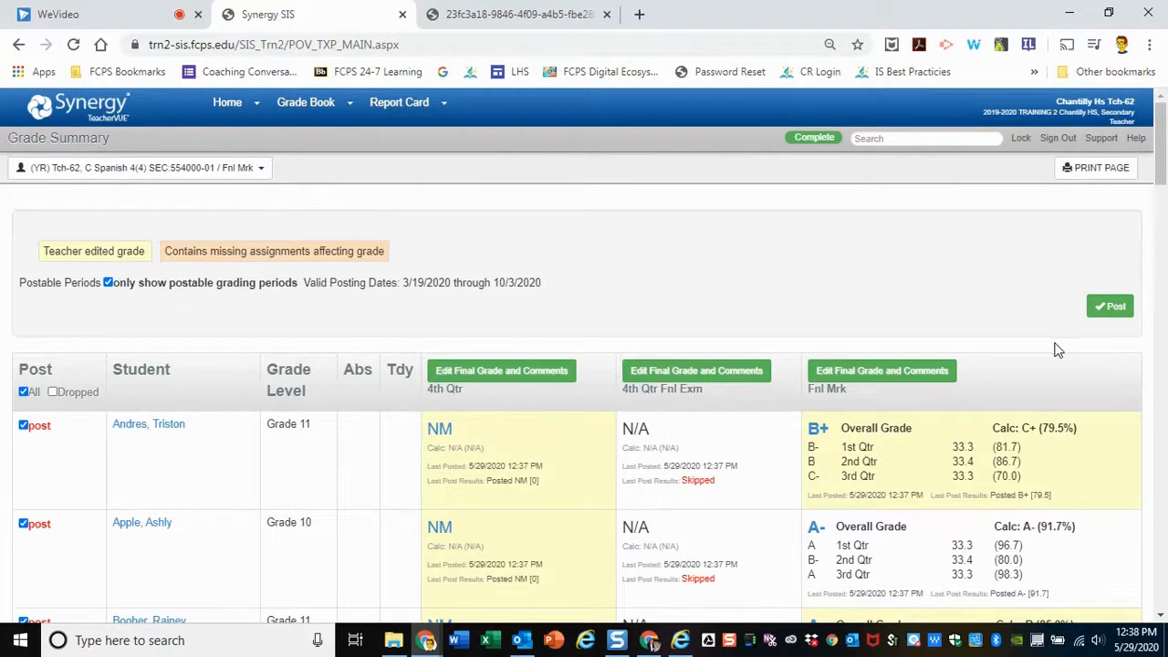
{"action": "scroll", "coordinate": [965, 327], "scroll_direction": "down", "scroll_amount": 1}
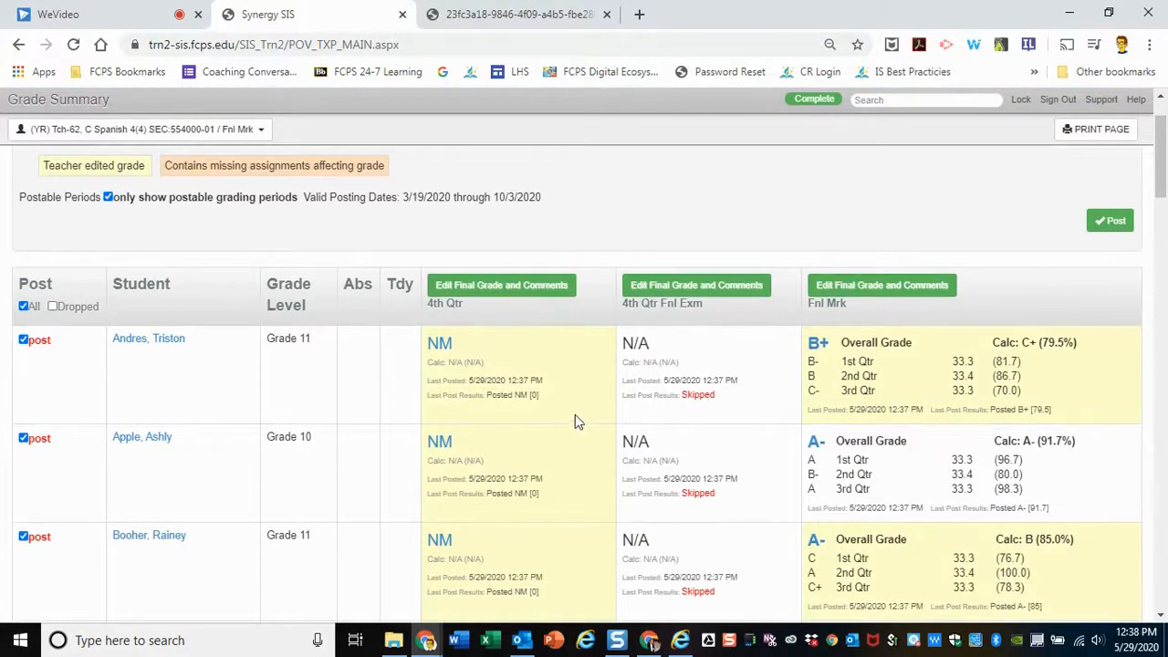
{"action": "scroll", "coordinate": [575, 414], "scroll_direction": "up", "scroll_amount": 1}
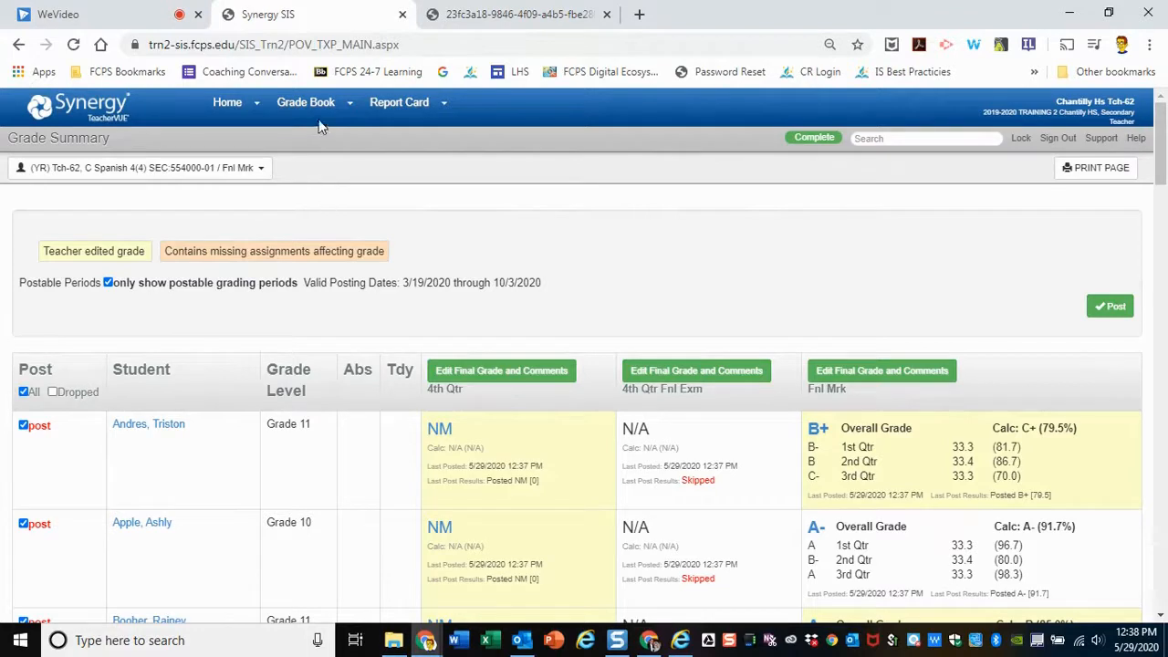
Open the grade book's reports for the class and choose the Print Grade Book report
{"action": "mouse_move", "coordinate": [309, 109]}
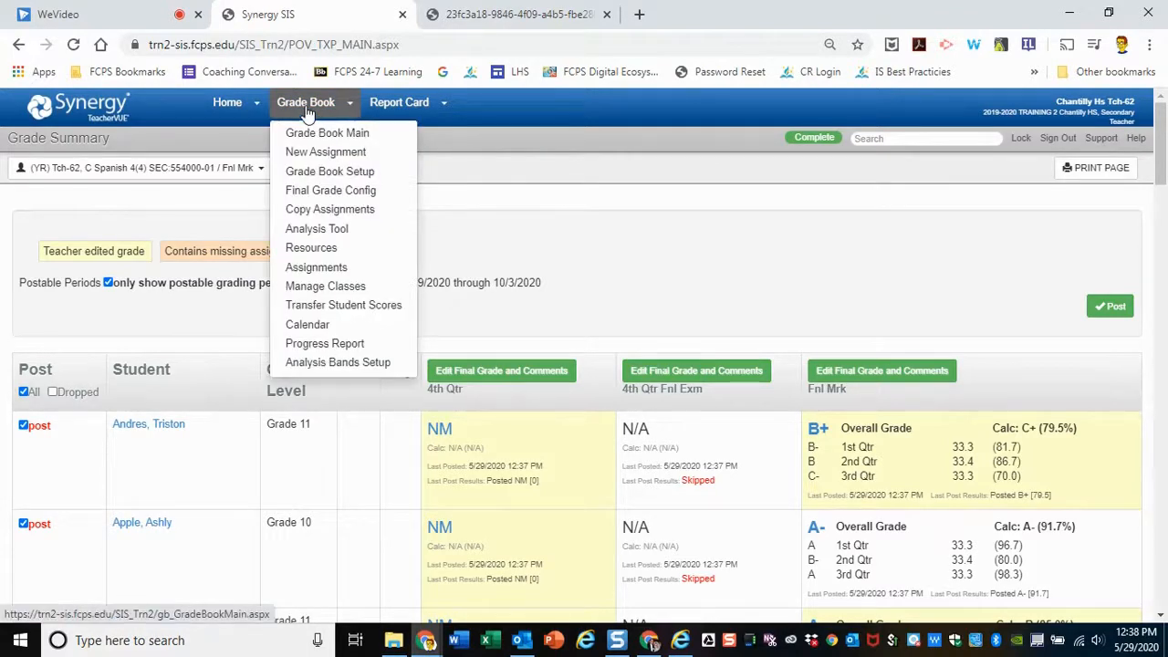
{"action": "left_click", "coordinate": [308, 110]}
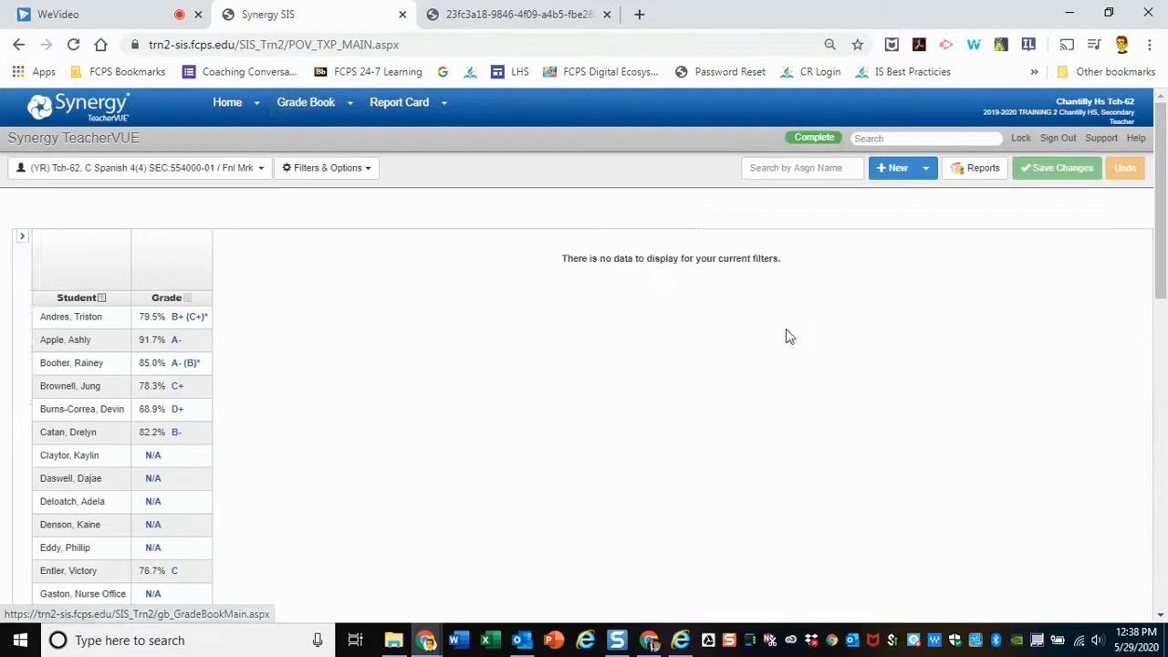
{"action": "left_click", "coordinate": [978, 173]}
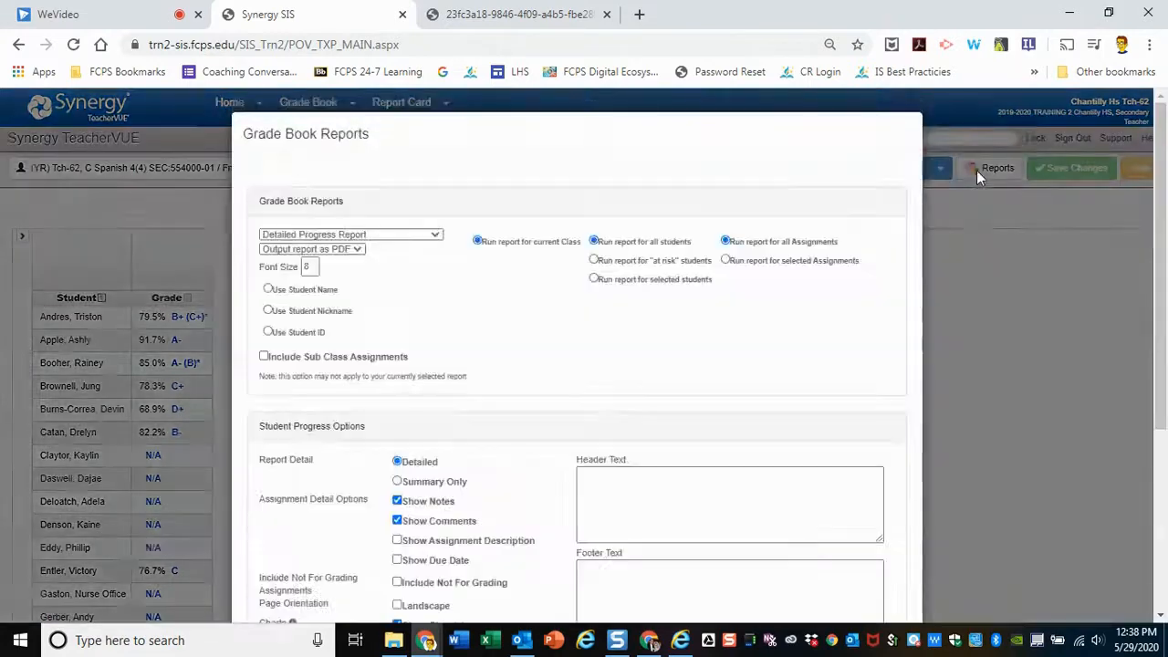
{"action": "left_click", "coordinate": [418, 235]}
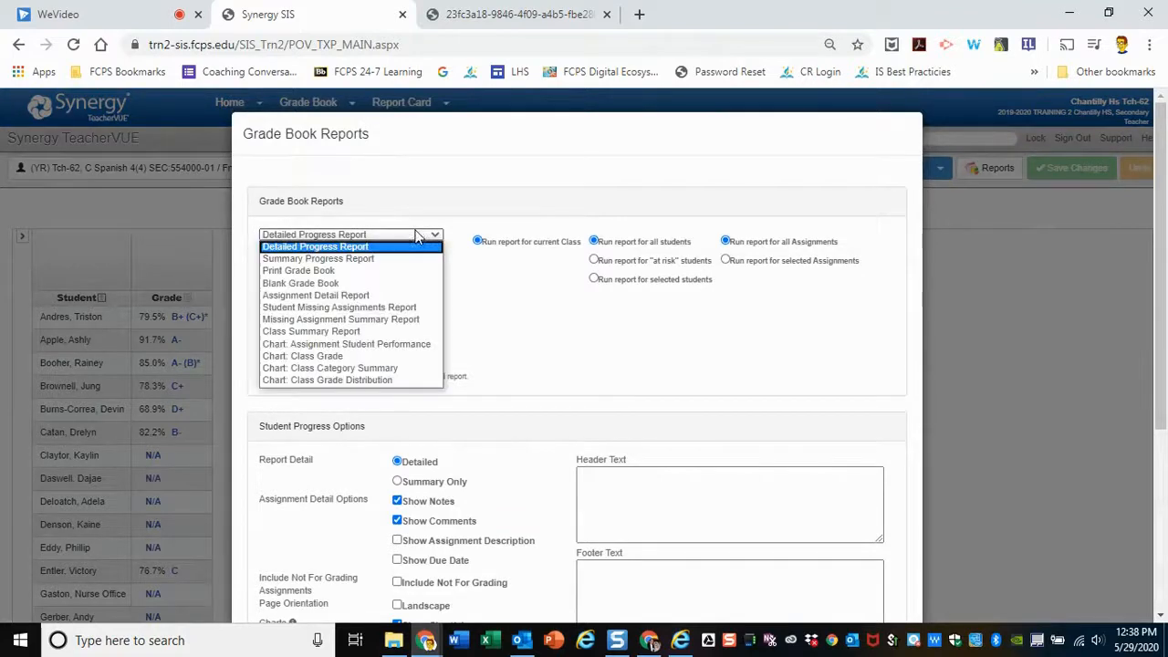
{"action": "left_click", "coordinate": [397, 275]}
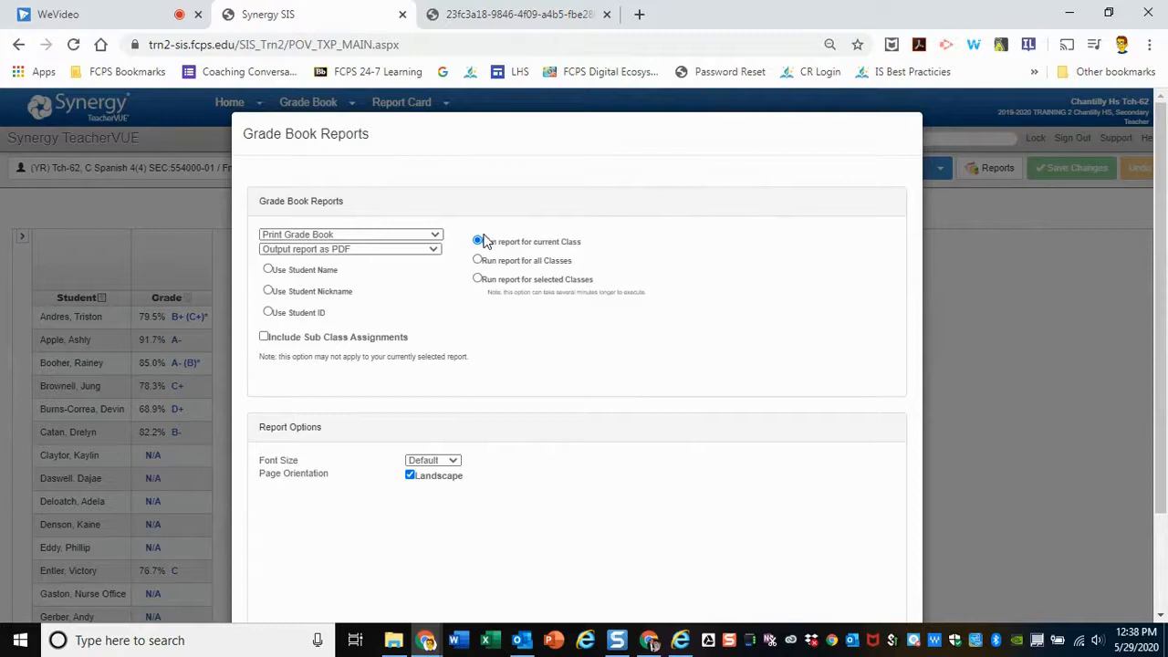
Run the Print Grade Book report for the current class as a landscape PDF
{"action": "scroll", "coordinate": [589, 455], "scroll_direction": "down", "scroll_amount": 1}
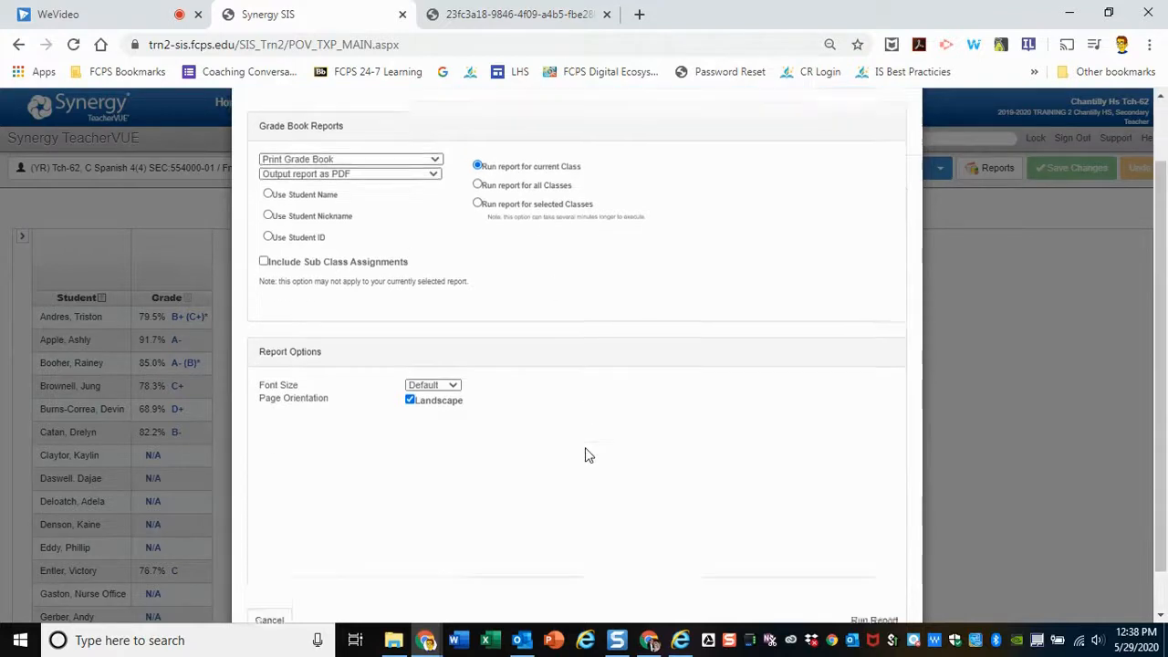
{"action": "scroll", "coordinate": [588, 455], "scroll_direction": "down", "scroll_amount": 1}
{"action": "scroll", "coordinate": [527, 386], "scroll_direction": "up", "scroll_amount": 2}
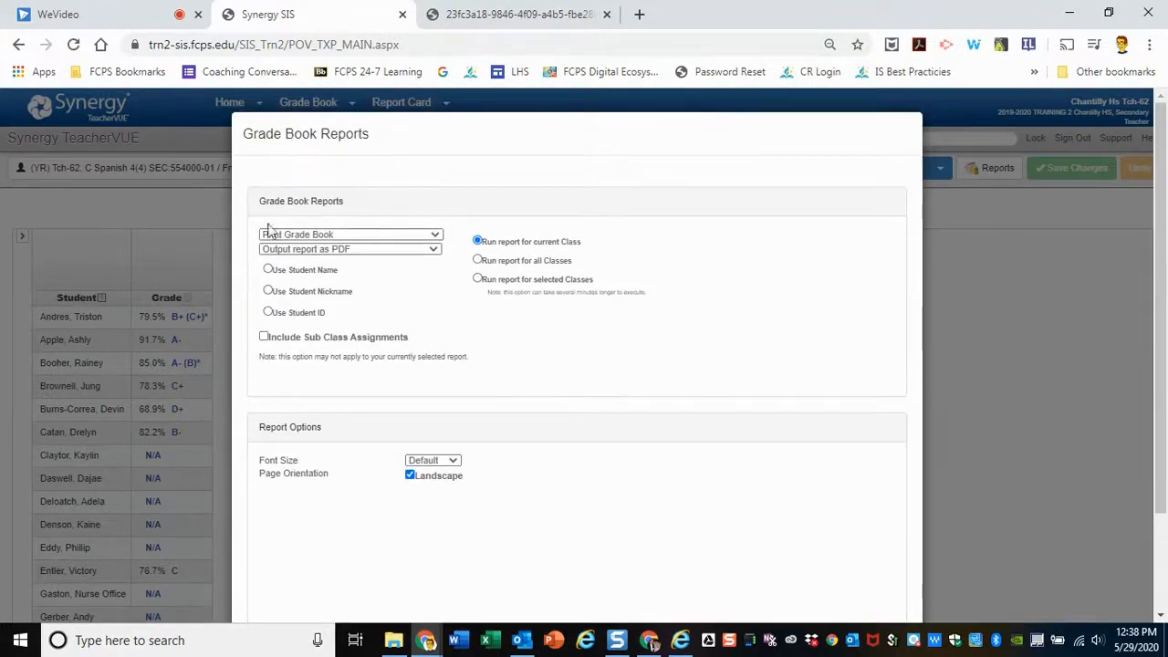
{"action": "scroll", "coordinate": [679, 359], "scroll_direction": "down", "scroll_amount": 2}
{"action": "left_click", "coordinate": [874, 573]}
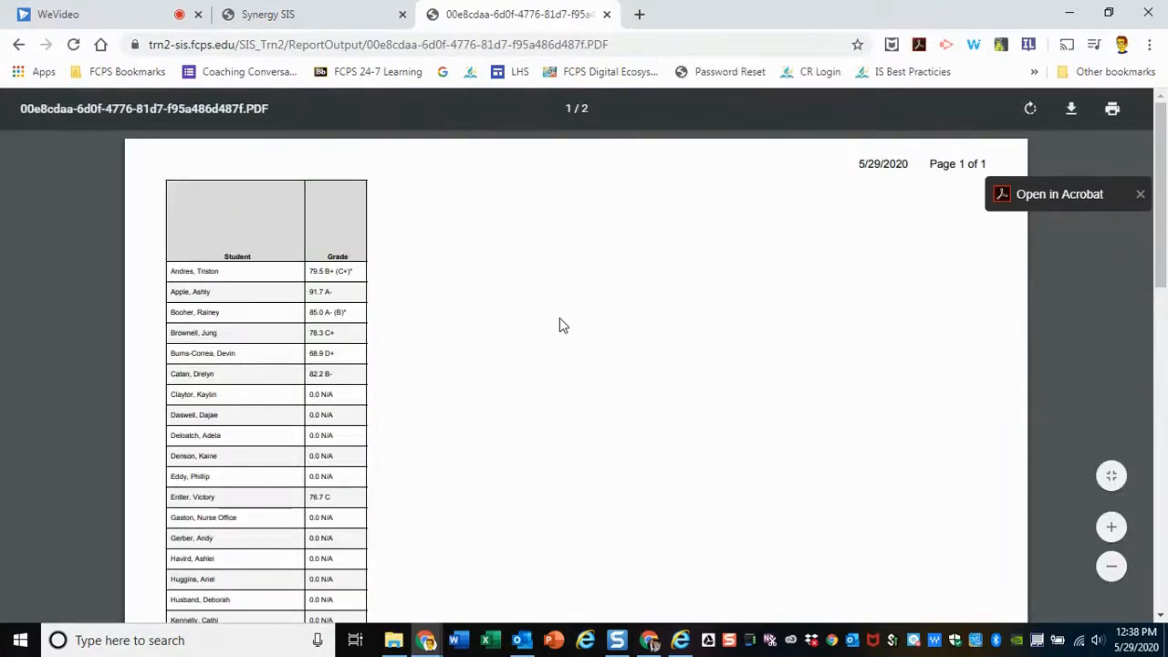
Examine the student grades on both pages of the grade book PDF and close it
{"action": "scroll", "coordinate": [515, 347], "scroll_direction": "down", "scroll_amount": 10}
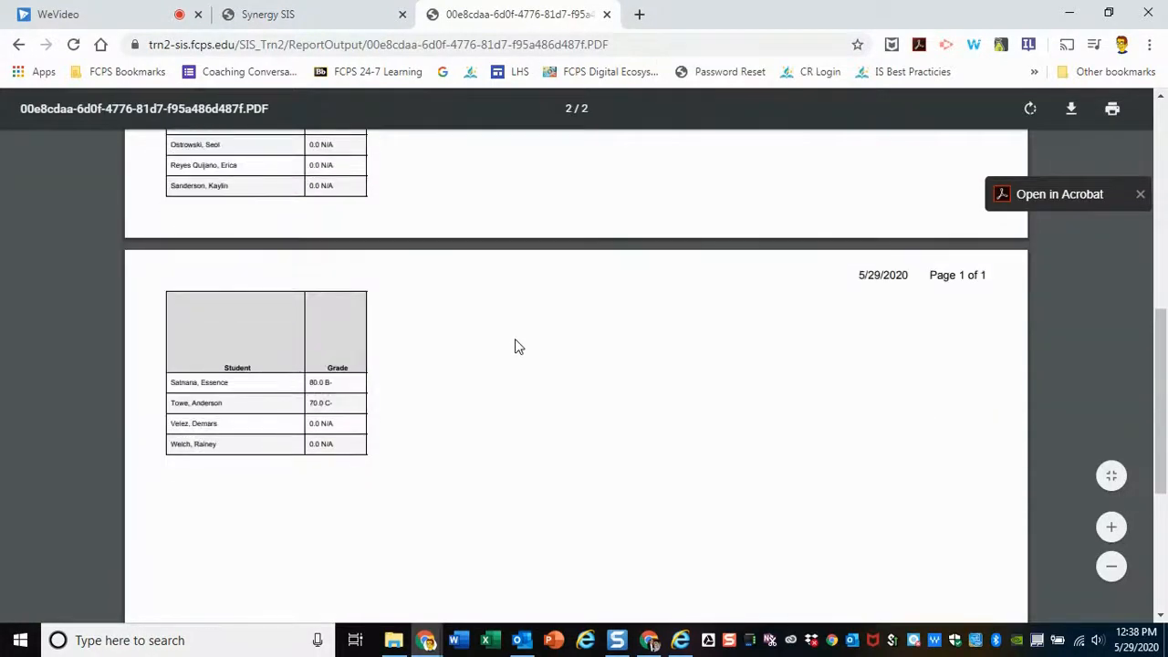
{"action": "scroll", "coordinate": [515, 347], "scroll_direction": "down", "scroll_amount": 5}
{"action": "scroll", "coordinate": [589, 289], "scroll_direction": "up", "scroll_amount": 15}
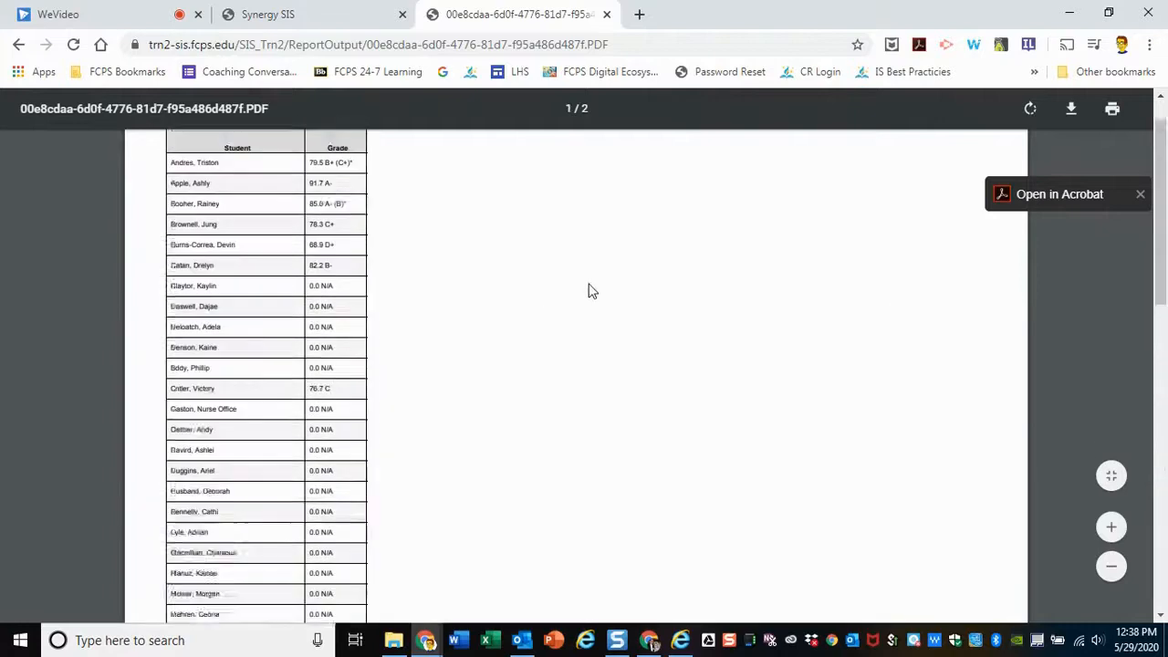
{"action": "scroll", "coordinate": [602, 293], "scroll_direction": "down", "scroll_amount": 15}
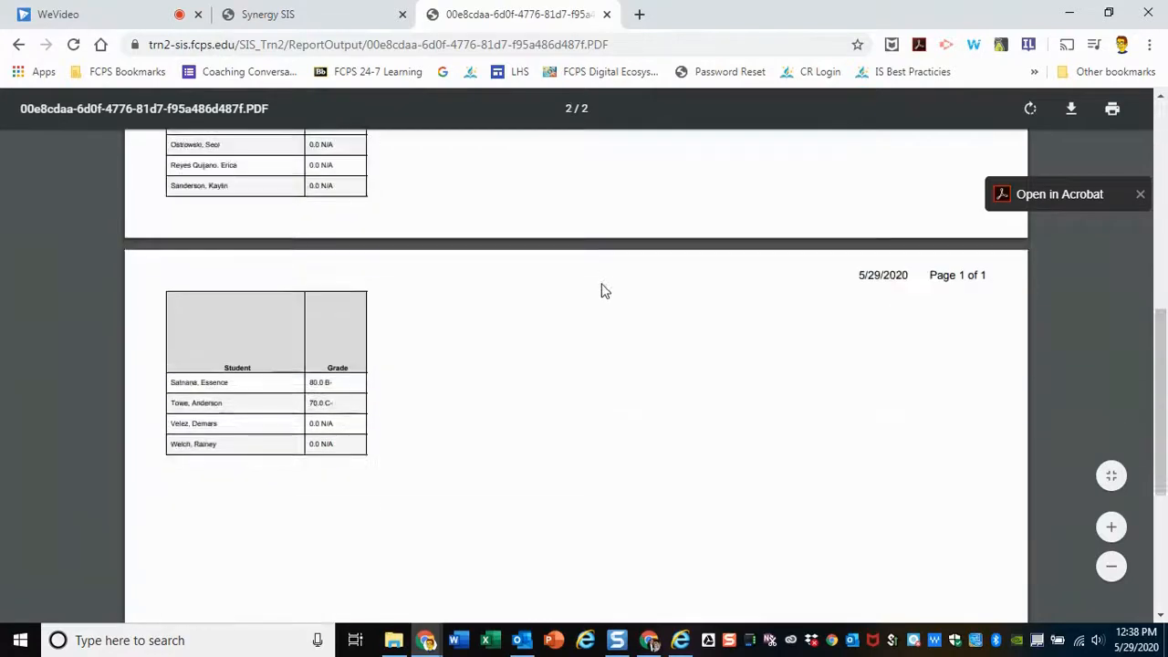
{"action": "scroll", "coordinate": [605, 290], "scroll_direction": "up", "scroll_amount": 15}
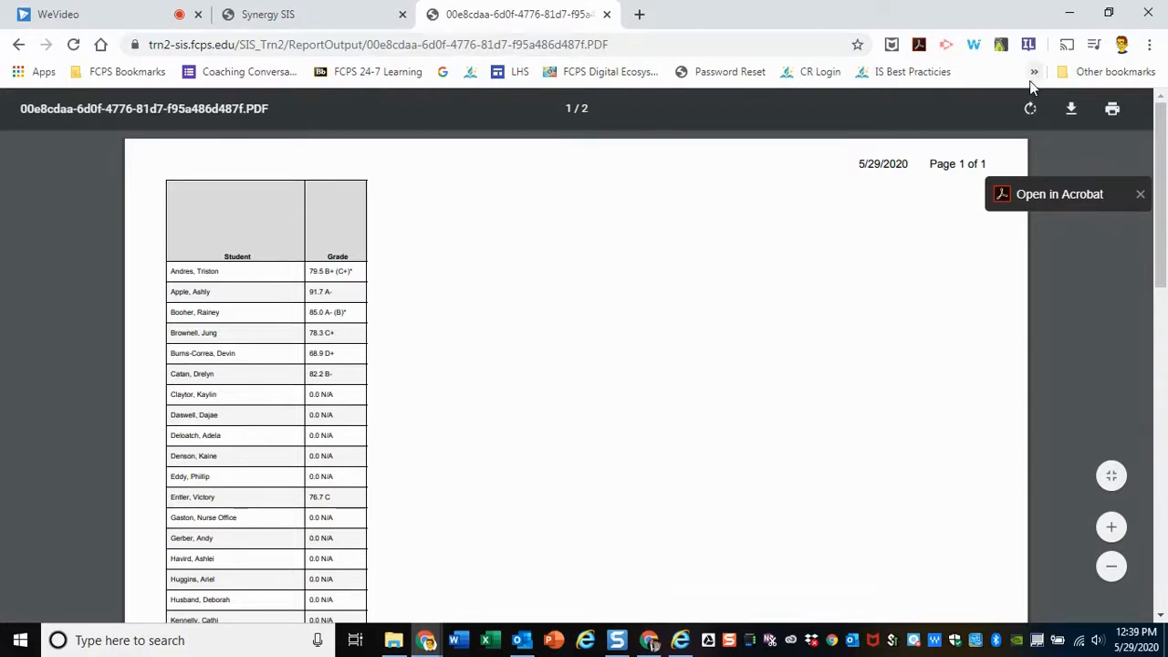
{"action": "left_click", "coordinate": [607, 14]}
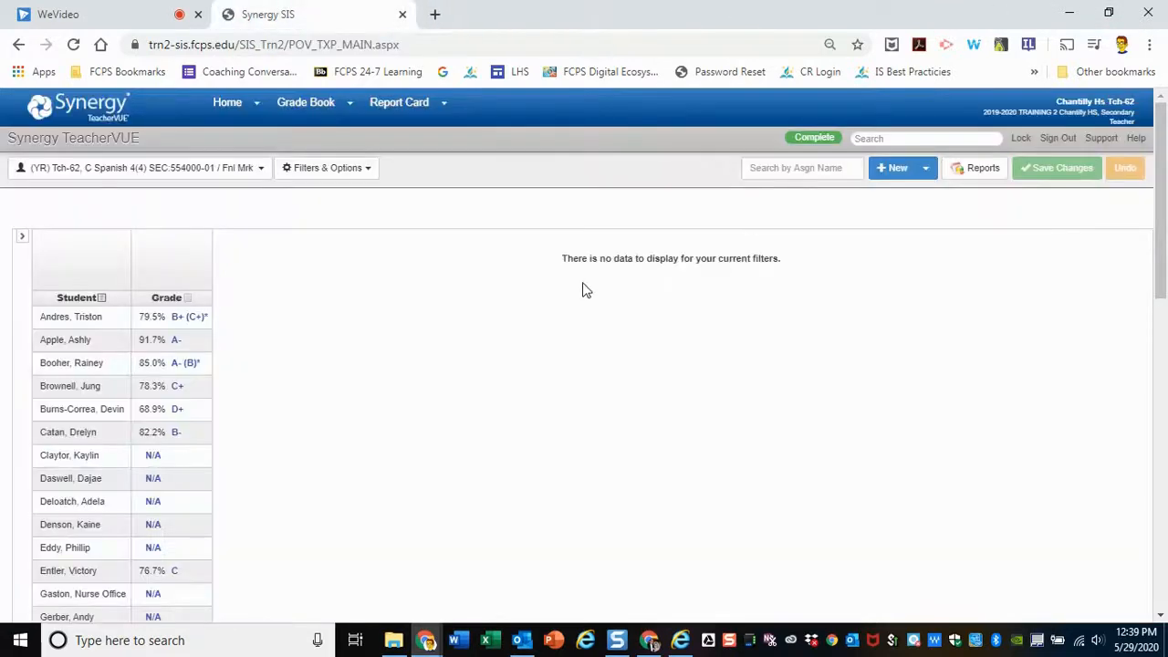
Open the class and grading period selection for the Spanish 4 grade book
{"action": "scroll", "coordinate": [584, 289], "scroll_direction": "down", "scroll_amount": 2}
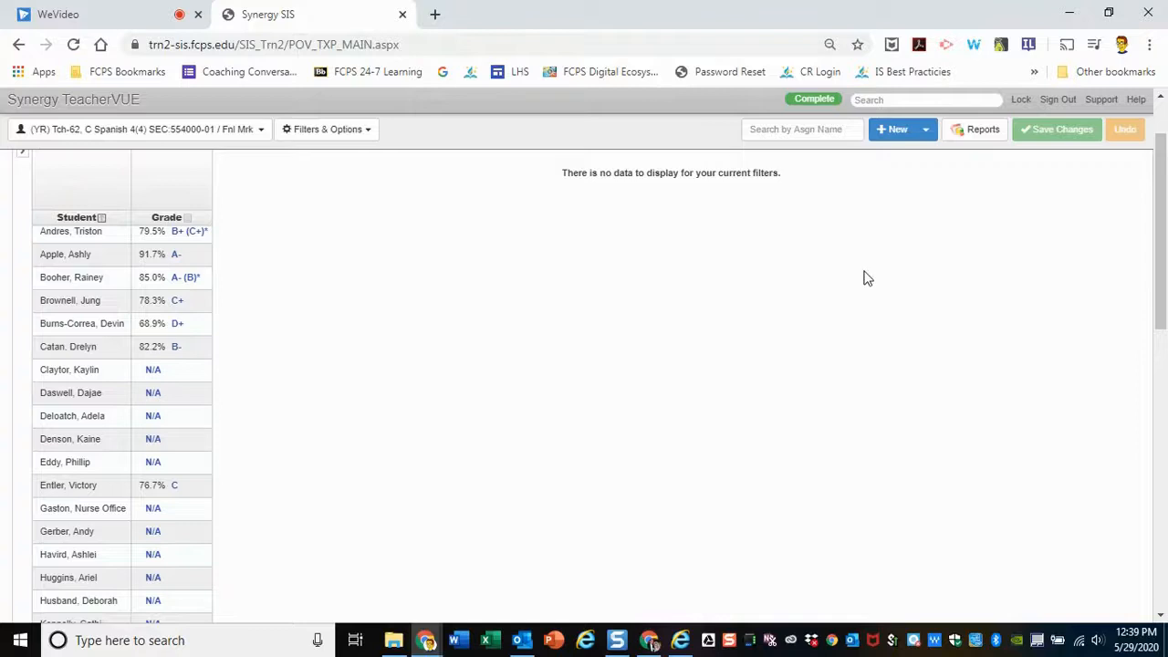
{"action": "scroll", "coordinate": [812, 295], "scroll_direction": "up", "scroll_amount": 2}
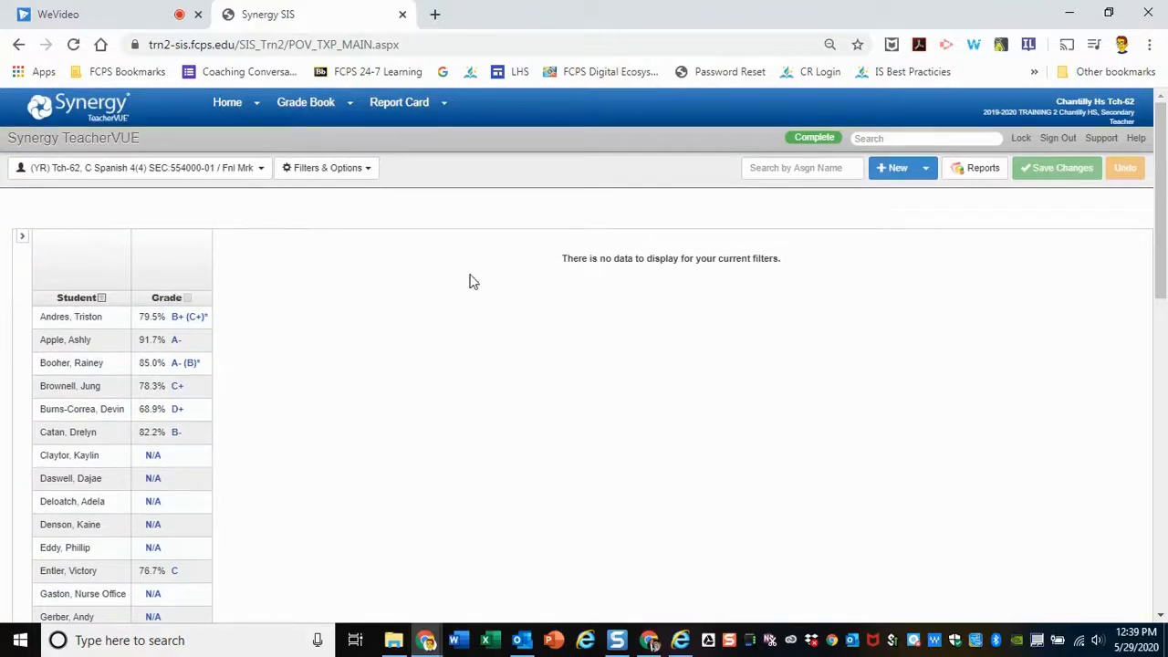
{"action": "left_click", "coordinate": [152, 174]}
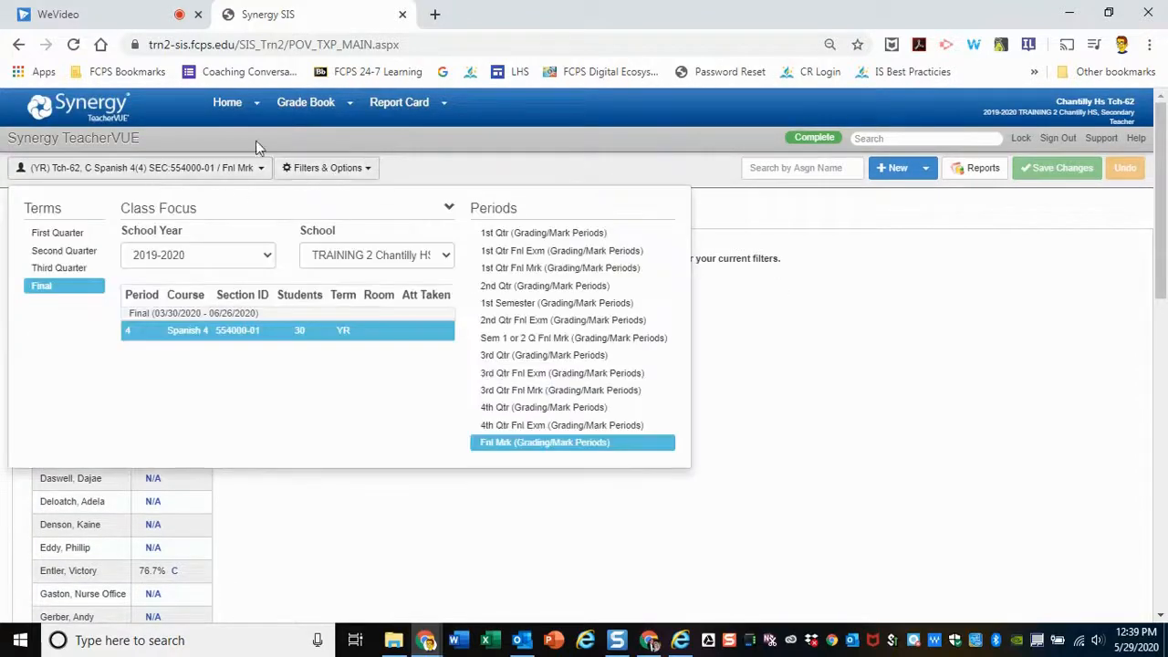